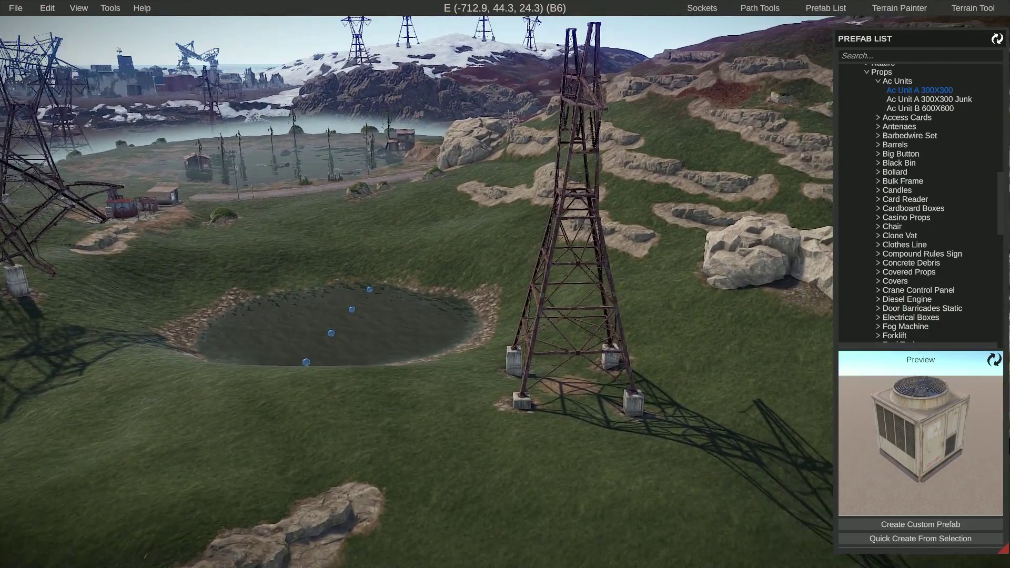
Place a Cave Small Easy prefab from the Monument cave category on the grassy slope beside the boulder group
{"action": "key", "text": "w"}
{"action": "key", "text": "d"}
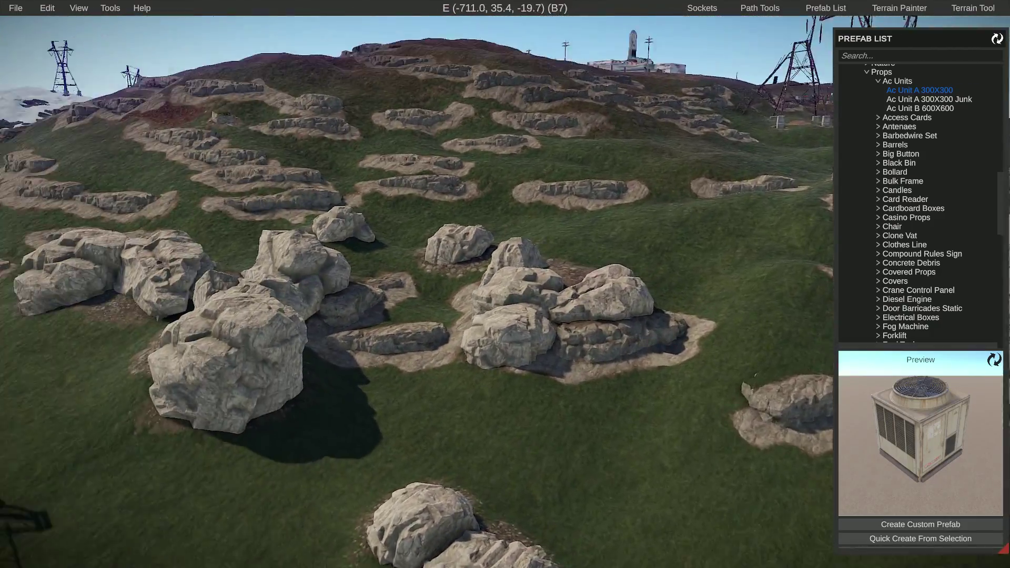
{"action": "key", "text": "w"}
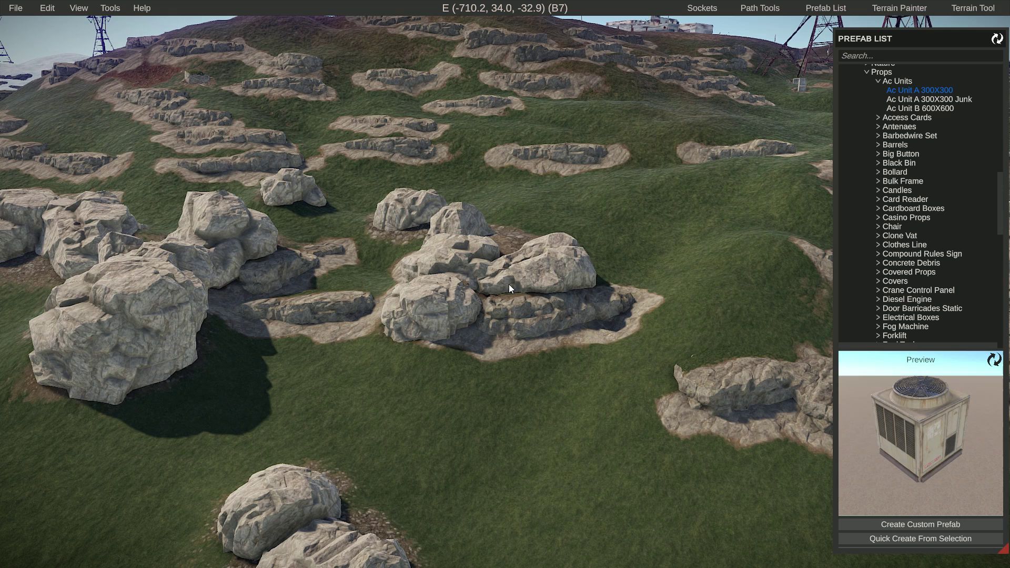
{"action": "left_click", "coordinate": [824, 9]}
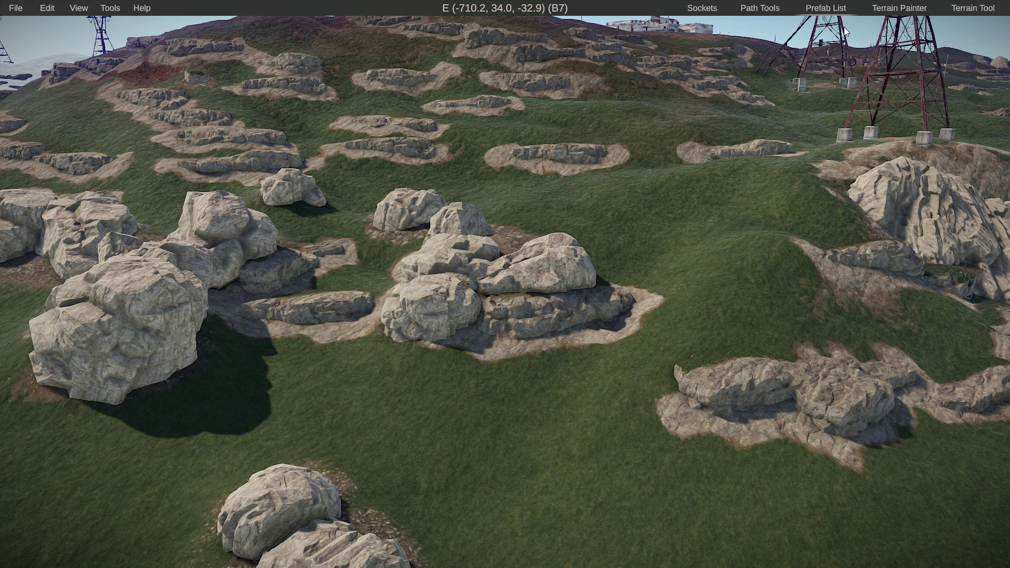
{"action": "left_click", "coordinate": [824, 11]}
{"action": "scroll", "coordinate": [884, 152], "scroll_direction": "up", "scroll_amount": 10}
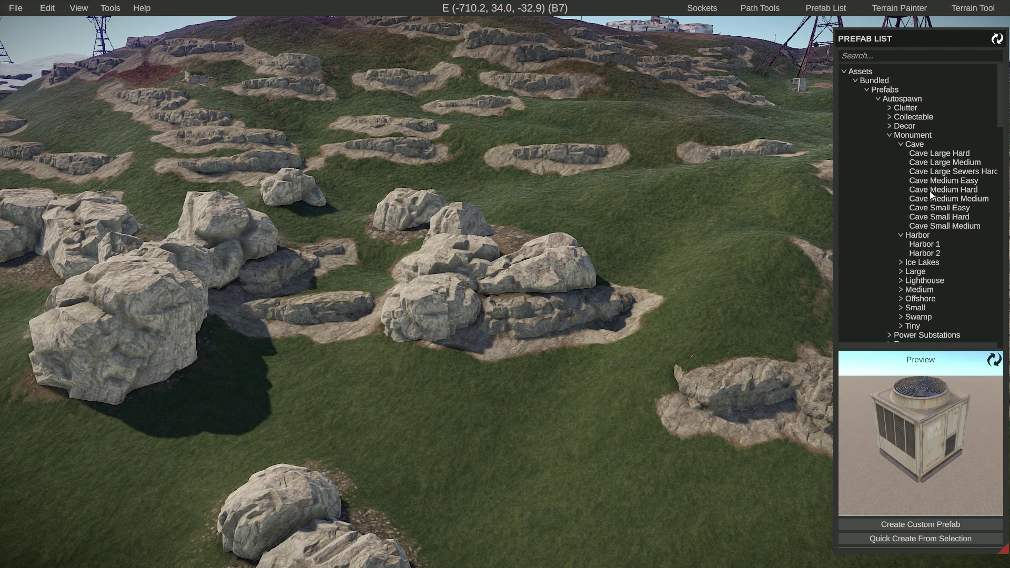
{"action": "left_click", "coordinate": [946, 208]}
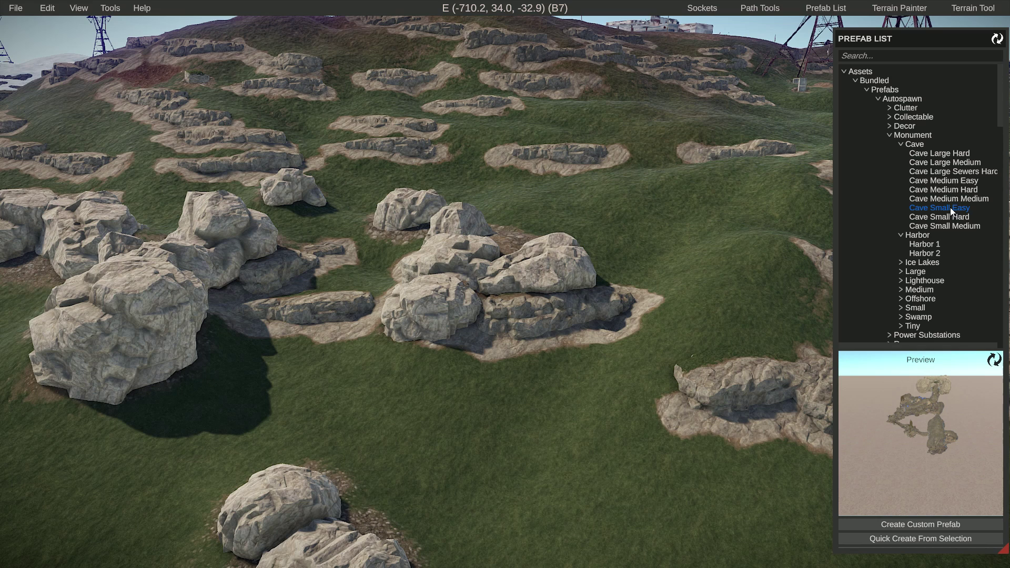
{"action": "left_click_drag", "start_coordinate": [461, 321], "coordinate": [521, 325]}
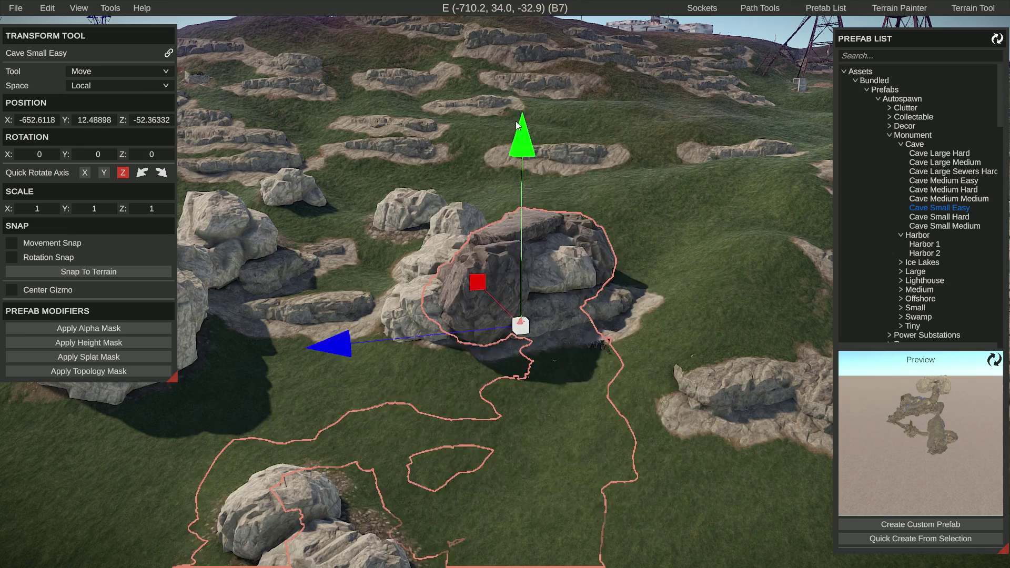
Raise the cave prefab well above the terrain to about Y 54.3 so its underground part is exposed
{"action": "left_click_drag", "start_coordinate": [518, 125], "coordinate": [512, 192]}
{"action": "key", "text": "ctrl+z"}
{"action": "key", "text": "s"}
{"action": "right_click_drag", "start_coordinate": [512, 191], "coordinate": [504, 283]}
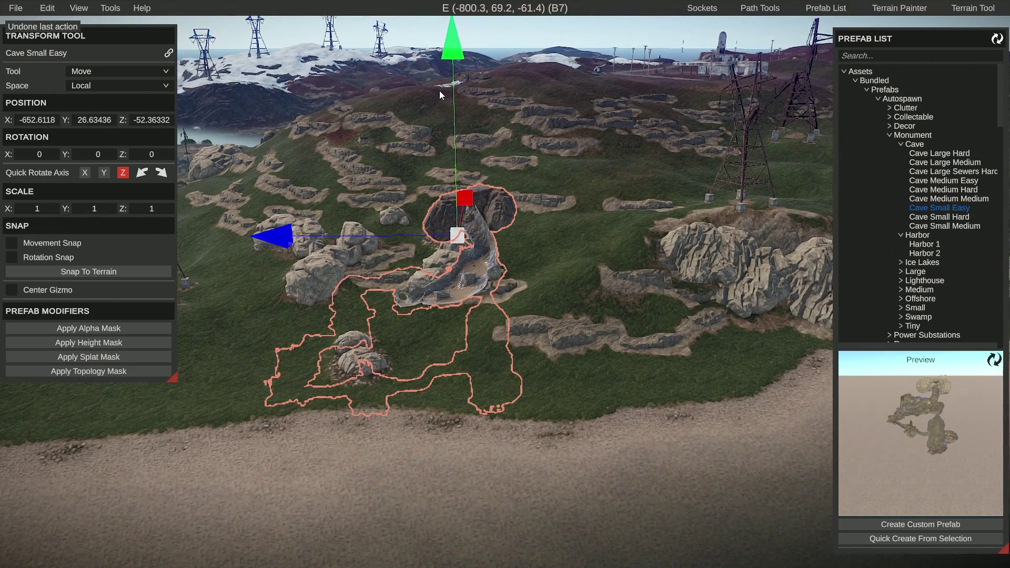
{"action": "left_click_drag", "start_coordinate": [458, 122], "coordinate": [467, 1]}
{"action": "key", "text": "w"}
{"action": "key", "text": "d"}
{"action": "right_click_drag", "start_coordinate": [466, 1], "coordinate": [478, 282]}
Examine the raised cave's tunnels and entrance from several sides
{"action": "key", "text": "w"}
{"action": "key", "text": "d"}
{"action": "key", "text": "w"}
{"action": "key", "text": "w"}
{"action": "key", "text": "d"}
{"action": "key", "text": "a"}
{"action": "key", "text": "s"}
{"action": "key", "text": "a"}
{"action": "key", "text": "s"}
{"action": "key", "text": "a"}
{"action": "key", "text": "w"}
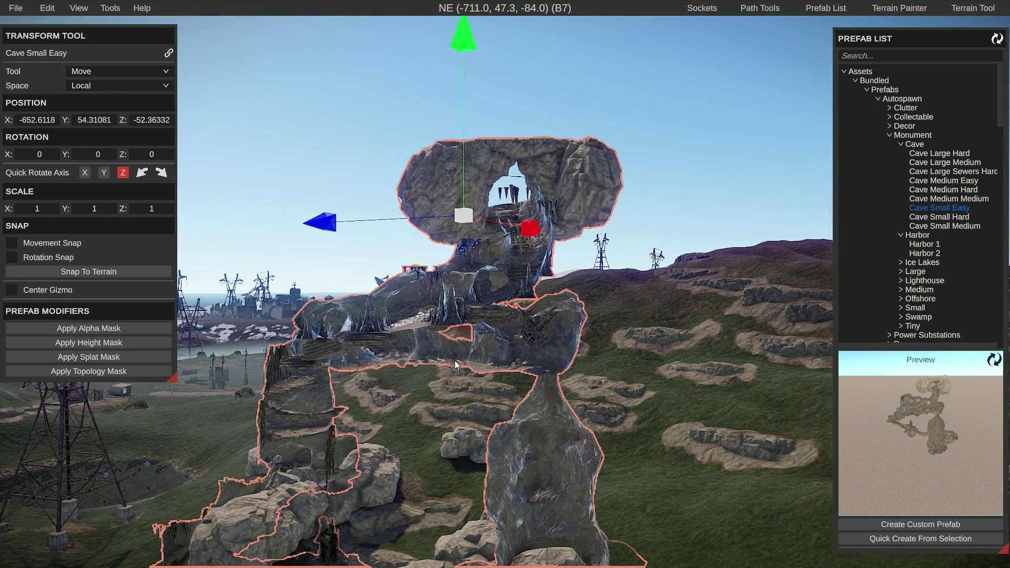
Lower the cave to about Y 20.8 and rotate it about its vertical axis to about 229 degrees
{"action": "left_click_drag", "start_coordinate": [456, 28], "coordinate": [499, 374]}
{"action": "key", "text": "a"}
{"action": "right_click_drag", "start_coordinate": [499, 374], "coordinate": [551, 424]}
{"action": "key", "text": "s"}
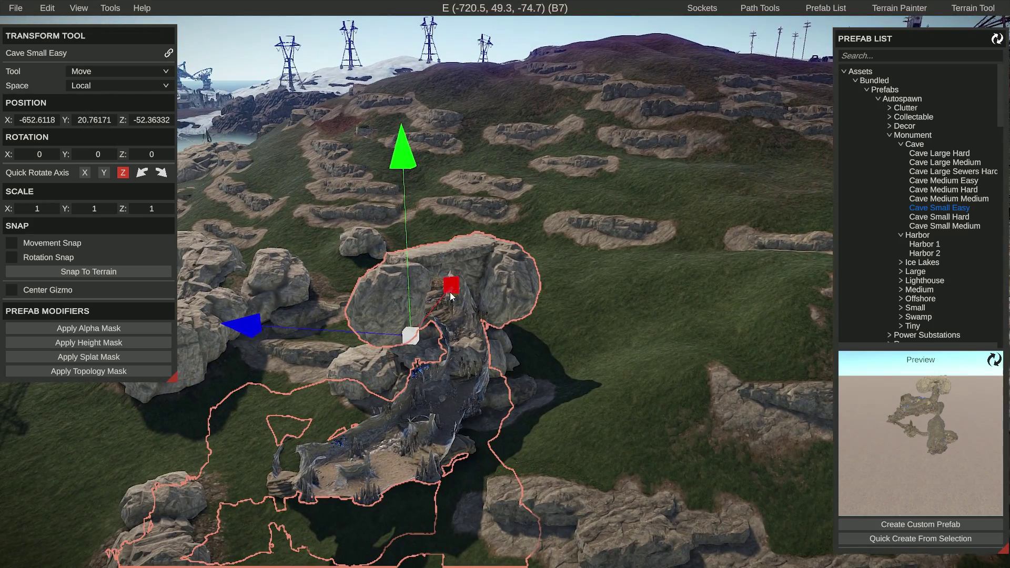
{"action": "key", "text": "2"}
{"action": "left_click_drag", "start_coordinate": [427, 419], "coordinate": [819, 294]}
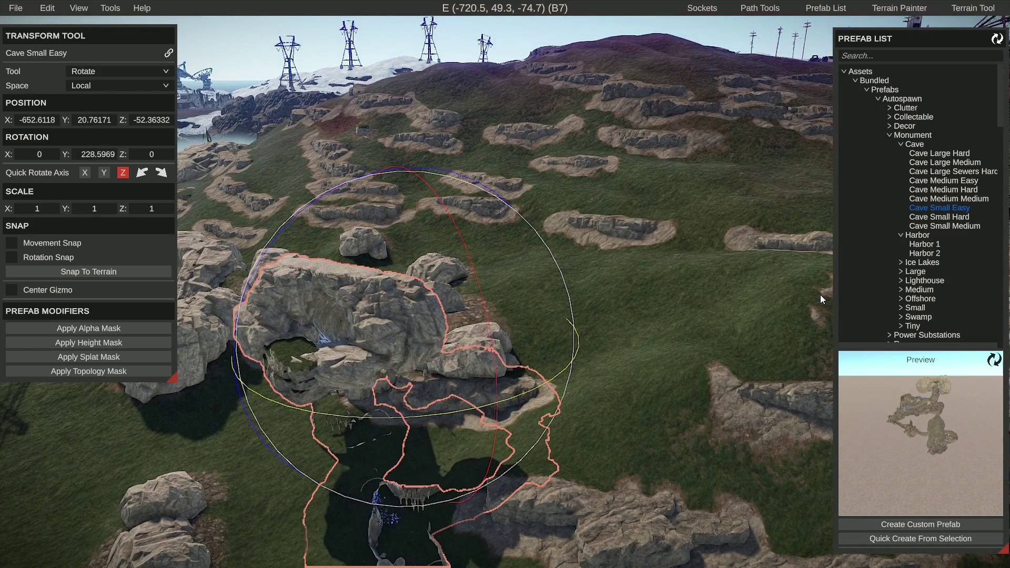
Move the cave to the open slope beside the boulder group, at about X -629, Y 16.7, Z -79.9
{"action": "key", "text": "w"}
{"action": "left_click_drag", "start_coordinate": [305, 376], "coordinate": [613, 351]}
{"action": "left_click_drag", "start_coordinate": [653, 100], "coordinate": [661, 132]}
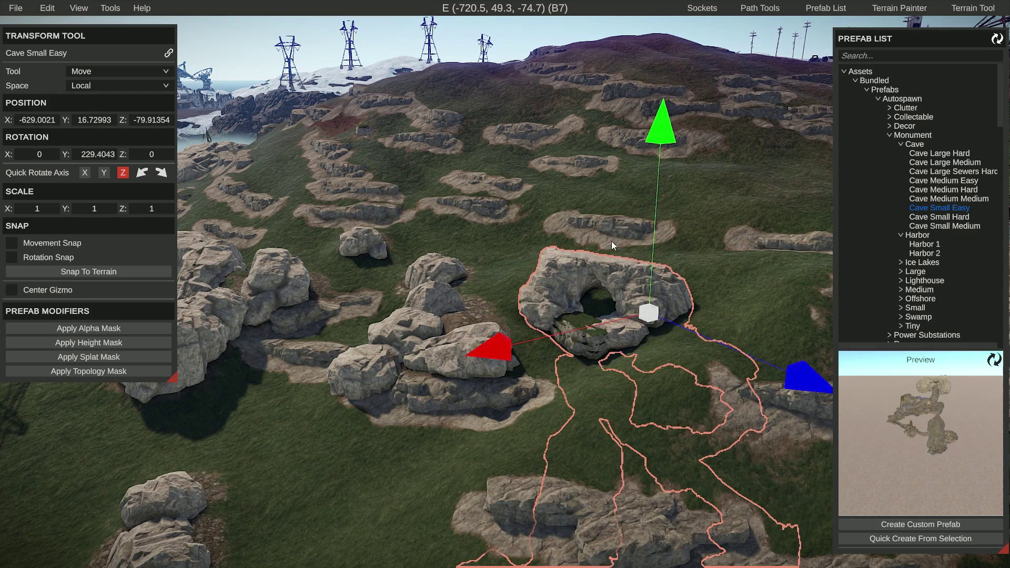
Fine-tune the cave's Y rotation to about 224.7 and its position to about X -627.8, Z -82.5
{"action": "key", "text": "w"}
{"action": "right_click_drag", "start_coordinate": [613, 245], "coordinate": [550, 316]}
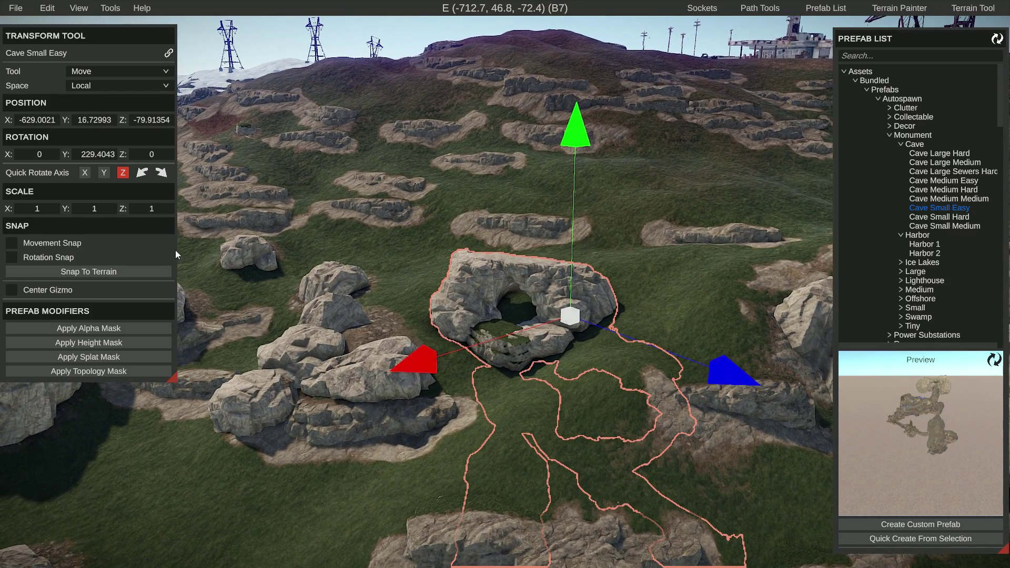
{"action": "left_click_drag", "start_coordinate": [68, 51], "coordinate": [762, 120]}
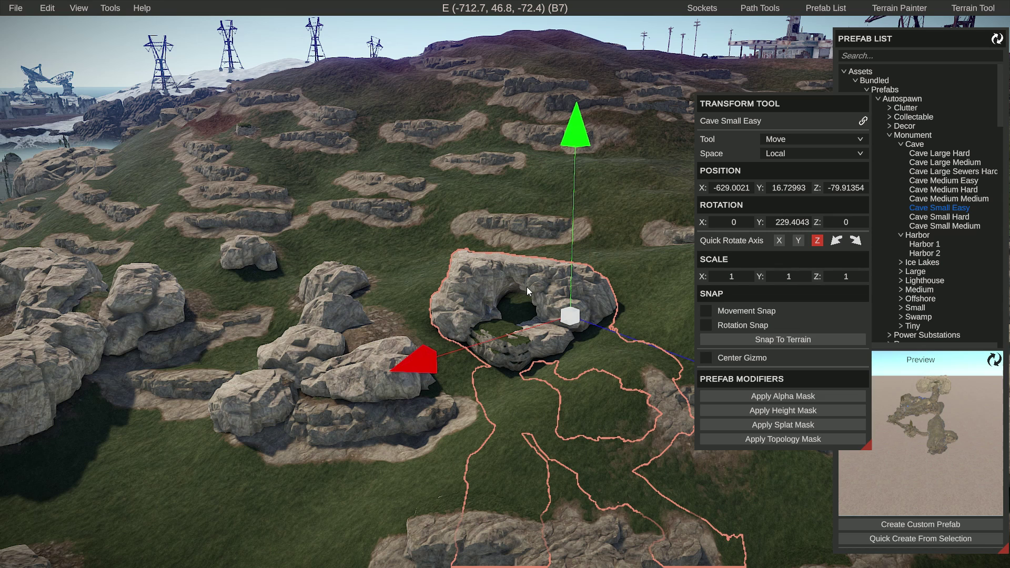
{"action": "key", "text": "e"}
{"action": "left_click_drag", "start_coordinate": [553, 389], "coordinate": [560, 375]}
{"action": "key", "text": "w"}
{"action": "left_click_drag", "start_coordinate": [635, 337], "coordinate": [641, 340]}
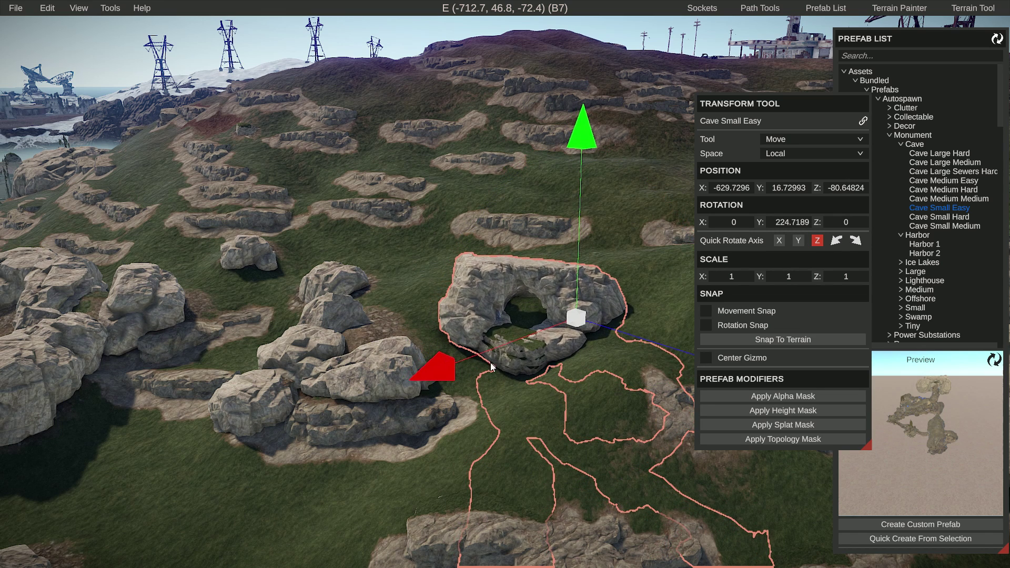
{"action": "left_click_drag", "start_coordinate": [456, 362], "coordinate": [471, 357]}
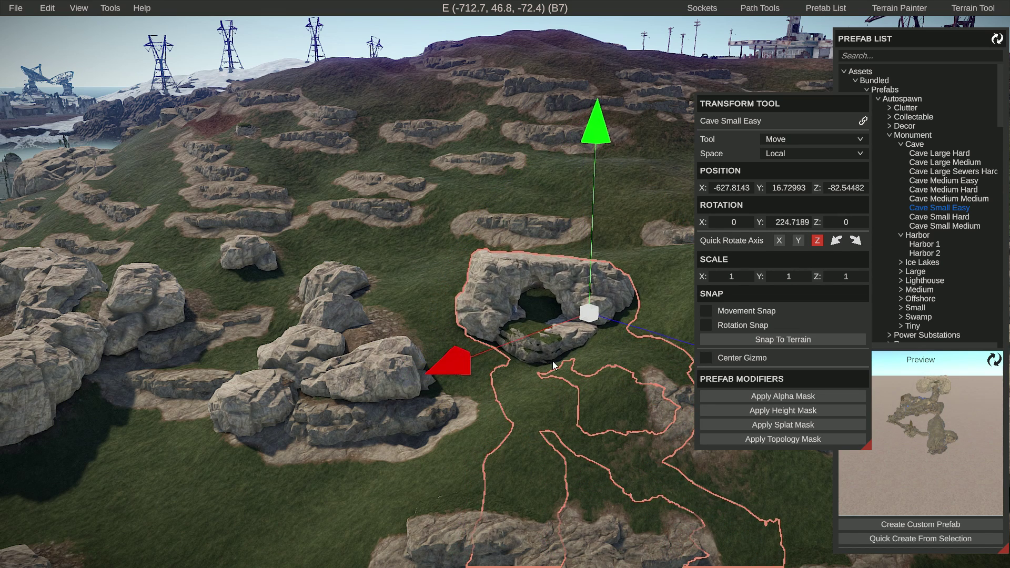
Apply the cave's height mask and alpha mask to the terrain around its entrance
{"action": "left_click", "coordinate": [776, 409]}
{"action": "key", "text": "s"}
{"action": "right_click_drag", "start_coordinate": [559, 402], "coordinate": [789, 390]}
{"action": "key", "text": "w"}
{"action": "key", "text": "w"}
{"action": "key", "text": "w"}
{"action": "key", "text": "a"}
{"action": "key", "text": "w"}
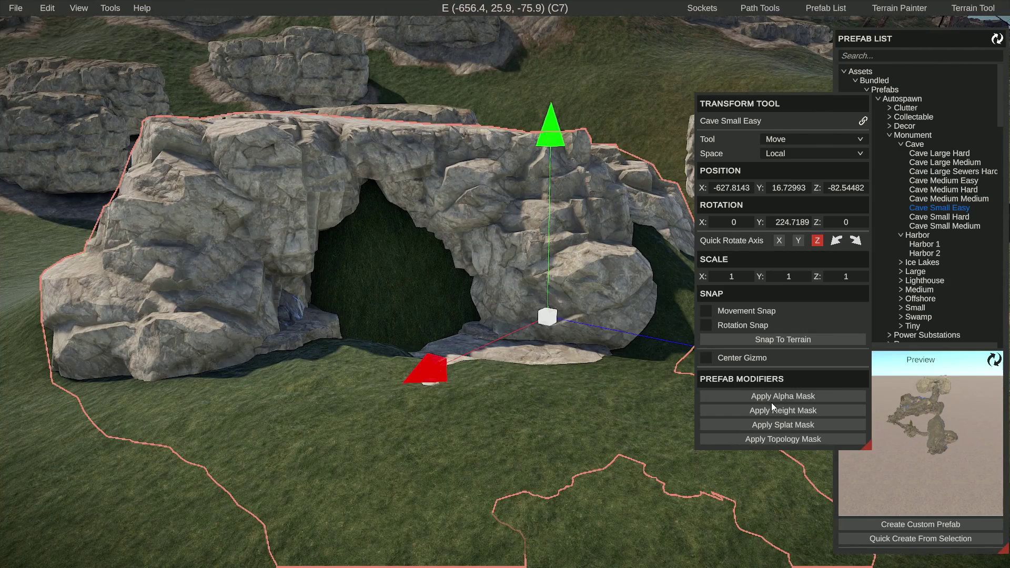
{"action": "left_click", "coordinate": [771, 400]}
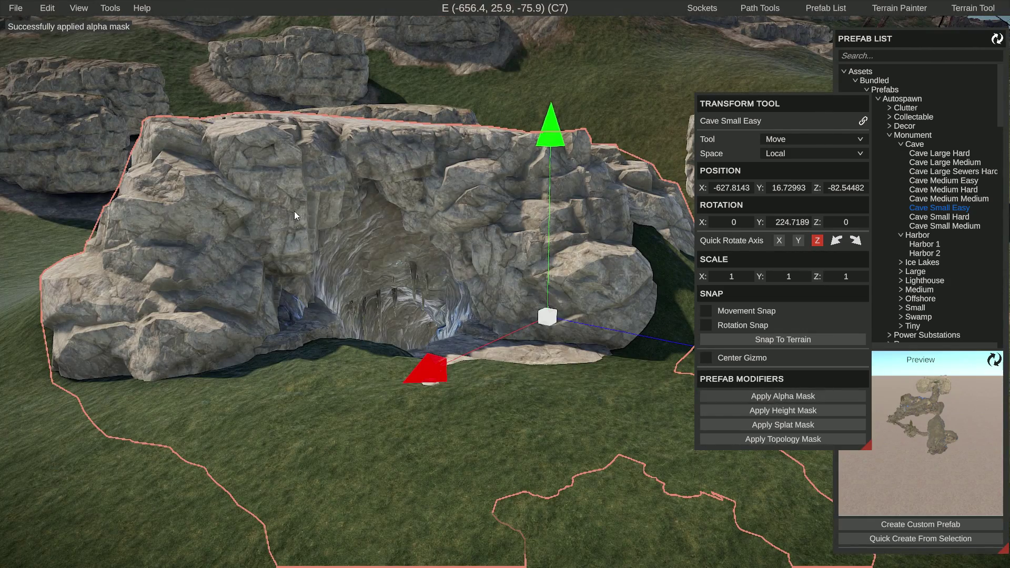
Apply the cave's splat mask and topology mask to the surrounding terrain
{"action": "left_click", "coordinate": [779, 423]}
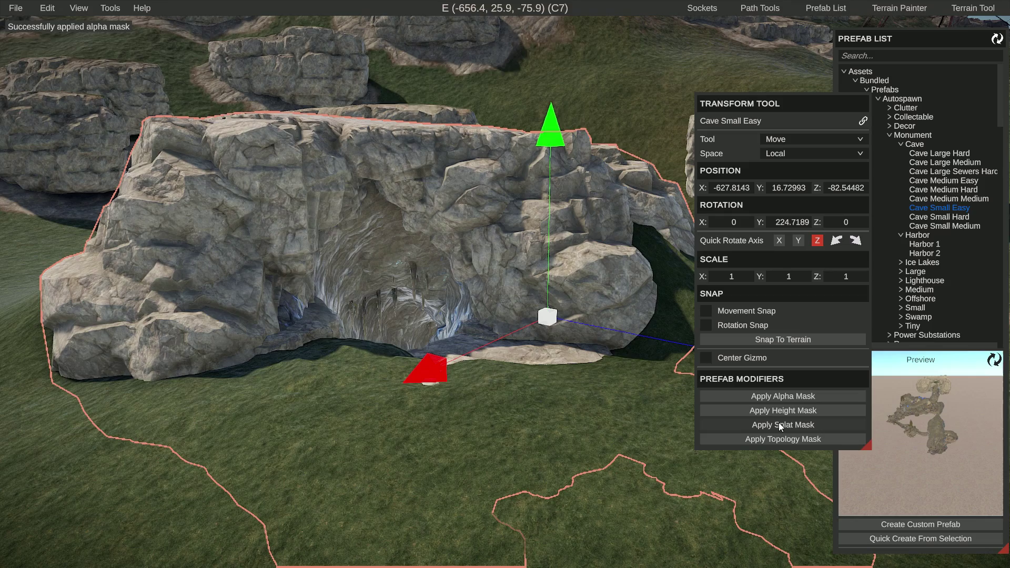
{"action": "key", "text": "s"}
{"action": "right_click_drag", "start_coordinate": [650, 436], "coordinate": [642, 442]}
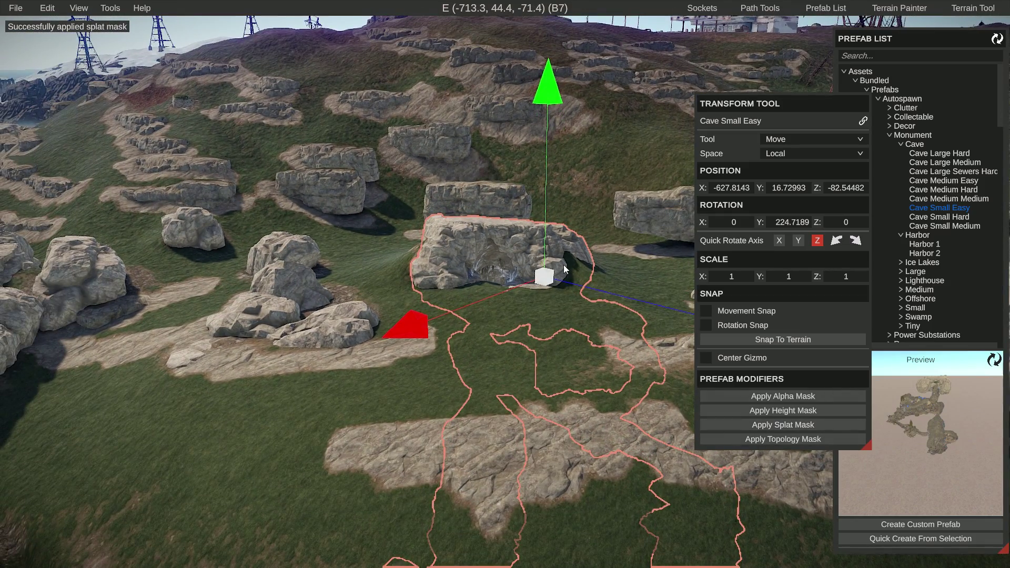
{"action": "left_click", "coordinate": [792, 437]}
{"action": "right_click_drag", "start_coordinate": [653, 436], "coordinate": [788, 489]}
{"action": "key", "text": "s"}
{"action": "key", "text": "a"}
{"action": "key", "text": "w"}
{"action": "left_click", "coordinate": [832, 9]}
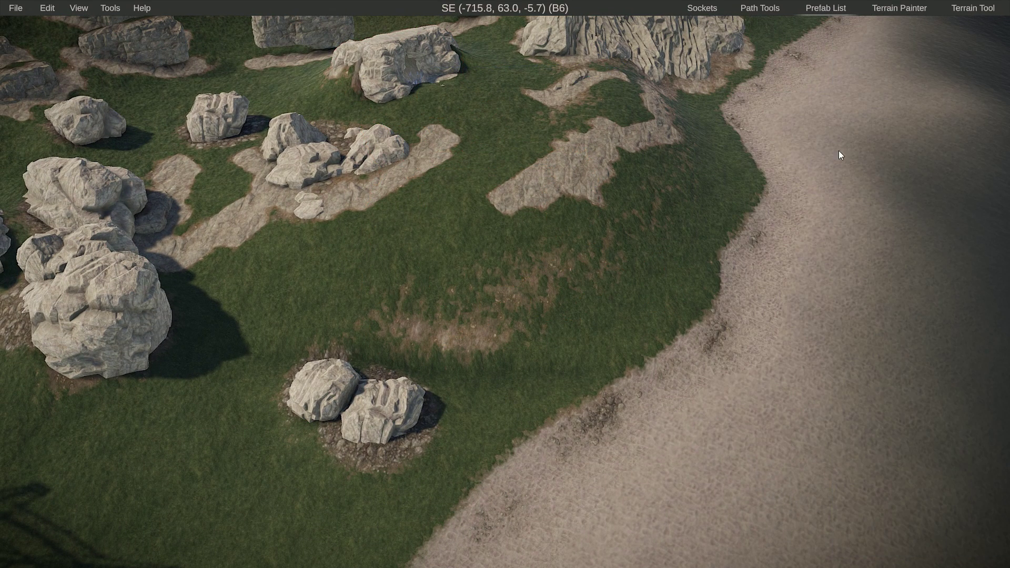
{"action": "left_click", "coordinate": [963, 6]}
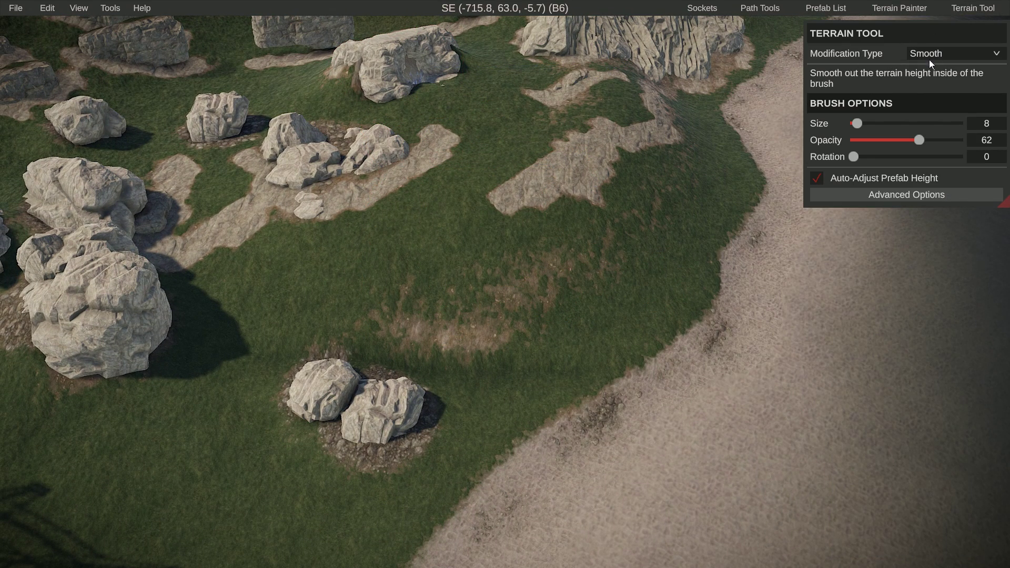
{"action": "left_click", "coordinate": [965, 53]}
{"action": "left_click", "coordinate": [939, 93]}
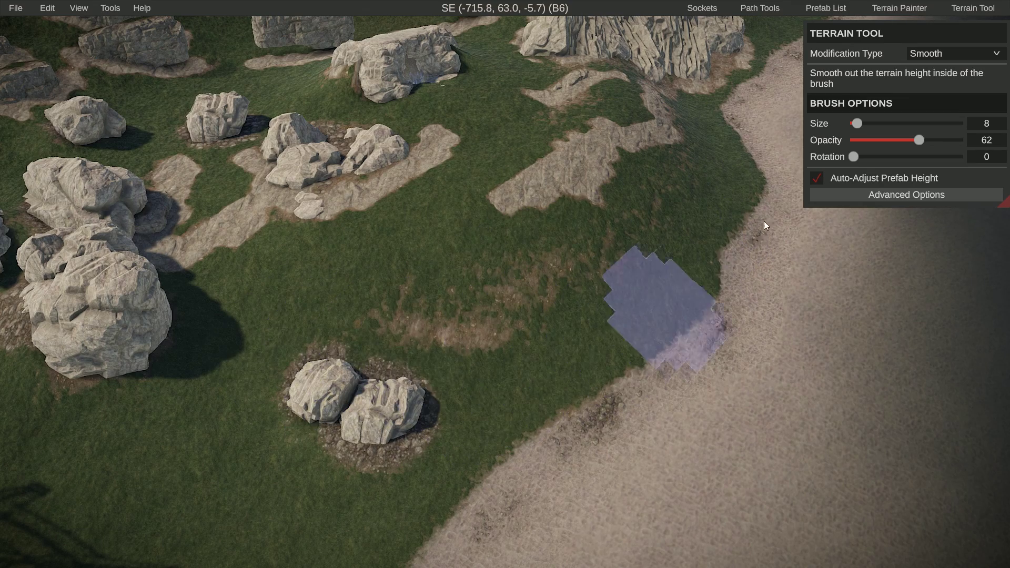
{"action": "key", "text": "w"}
{"action": "key", "text": "d"}
{"action": "mouse_move", "coordinate": [270, 362]}
{"action": "right_mouse_down"}
{"action": "mouse_move", "coordinate": [184, 305]}
{"action": "mouse_move", "coordinate": [116, 321]}
{"action": "right_mouse_up"}
{"action": "key", "text": "s"}
{"action": "right_click_drag", "start_coordinate": [505, 284], "coordinate": [473, 283]}
{"action": "key", "text": "d"}
{"action": "key", "text": "a"}
Lower the two floating cliff rocks closest behind the cave together until they sit in the ground
{"action": "left_click", "coordinate": [826, 7]}
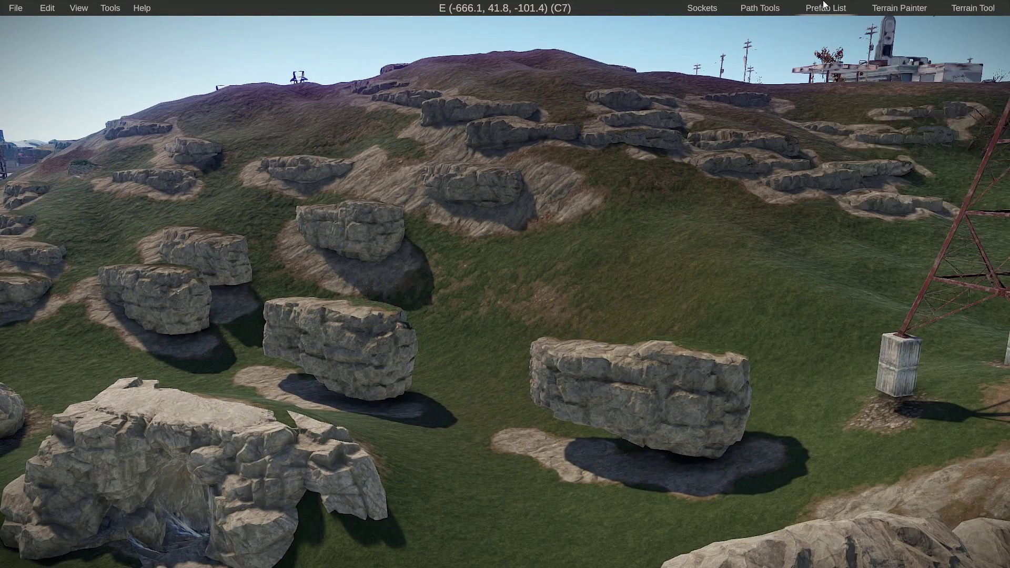
{"action": "left_click", "coordinate": [358, 349]}
{"action": "left_click", "coordinate": [651, 392], "text": "shift"}
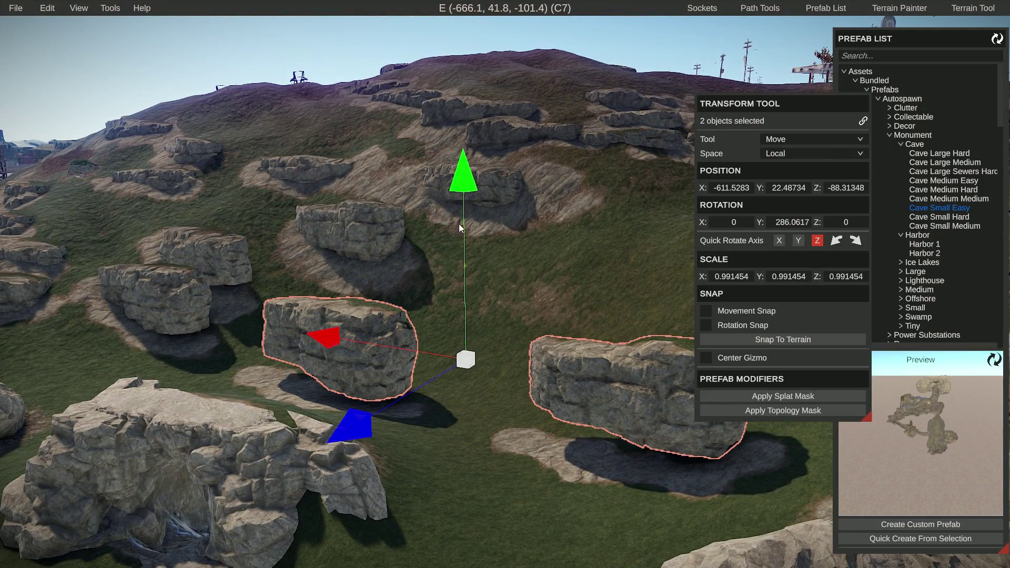
{"action": "left_click_drag", "start_coordinate": [465, 179], "coordinate": [462, 238]}
Lower the three floating rocks farther up the slope into the ground, adjusting the nearest one individually
{"action": "left_click", "coordinate": [198, 294]}
{"action": "left_click", "coordinate": [217, 263], "text": "shift"}
{"action": "left_click", "coordinate": [345, 226], "text": "shift"}
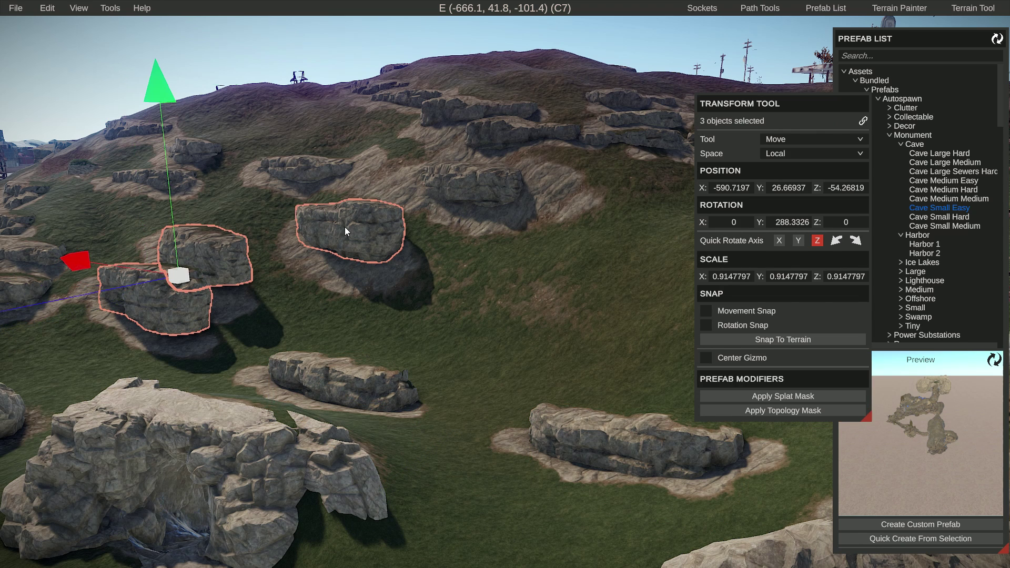
{"action": "left_click_drag", "start_coordinate": [216, 81], "coordinate": [211, 102]}
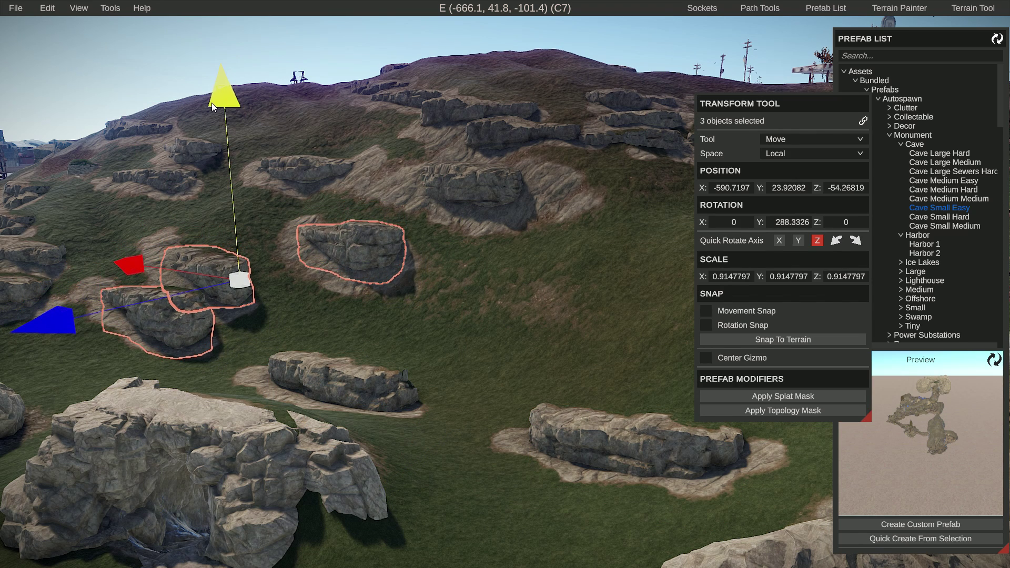
{"action": "left_click", "coordinate": [296, 285]}
{"action": "left_click", "coordinate": [186, 329]}
{"action": "left_click_drag", "start_coordinate": [121, 122], "coordinate": [118, 129]}
Select the two large floating boulders near the pond and lower them vertically using Global transform space
{"action": "key", "text": "s"}
{"action": "right_click_drag", "start_coordinate": [119, 129], "coordinate": [107, 164]}
{"action": "key", "text": "a"}
{"action": "left_click", "coordinate": [292, 365]}
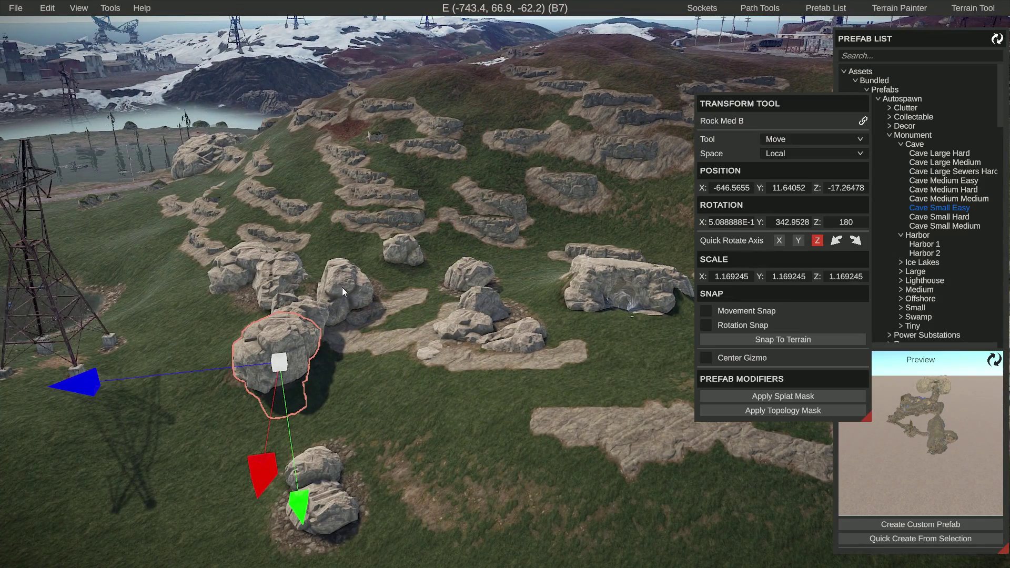
{"action": "left_click", "coordinate": [342, 287], "text": "shift"}
{"action": "right_click_drag", "start_coordinate": [467, 390], "coordinate": [447, 408]}
{"action": "key", "text": "w"}
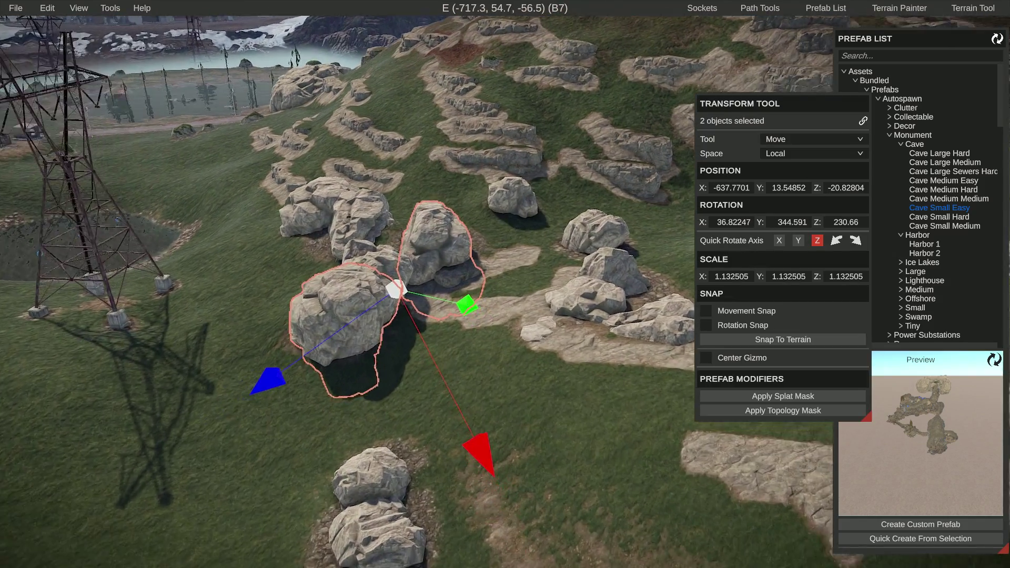
{"action": "key", "text": "w"}
{"action": "right_click_drag", "start_coordinate": [488, 245], "coordinate": [312, 309]}
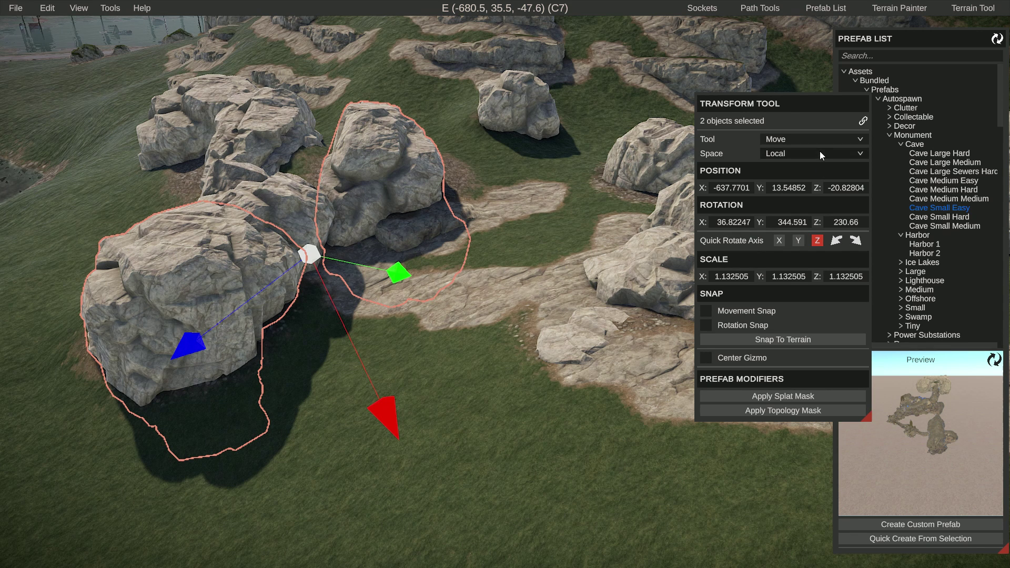
{"action": "left_click", "coordinate": [784, 166]}
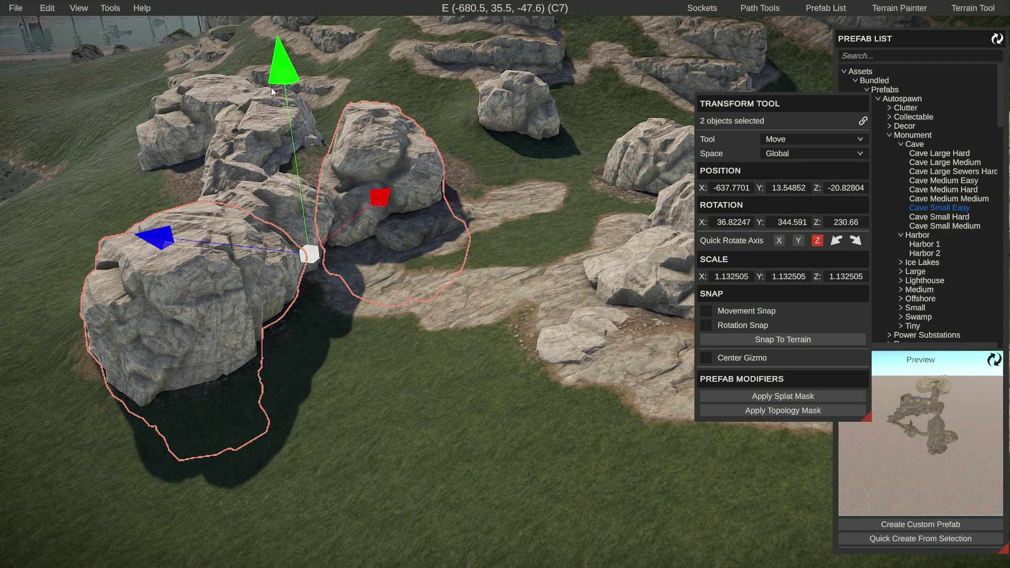
{"action": "left_click_drag", "start_coordinate": [281, 61], "coordinate": [252, 91]}
{"action": "left_click", "coordinate": [257, 216]}
Lower Rock Cliff B 1 and the neighbouring Rock Cliff B 2 in the outcrop below the pylon
{"action": "key", "text": "s"}
{"action": "right_click_drag", "start_coordinate": [311, 144], "coordinate": [384, 269]}
{"action": "key", "text": "w"}
{"action": "right_click_drag", "start_coordinate": [384, 336], "coordinate": [441, 272]}
{"action": "key", "text": "w"}
{"action": "left_click", "coordinate": [441, 272]}
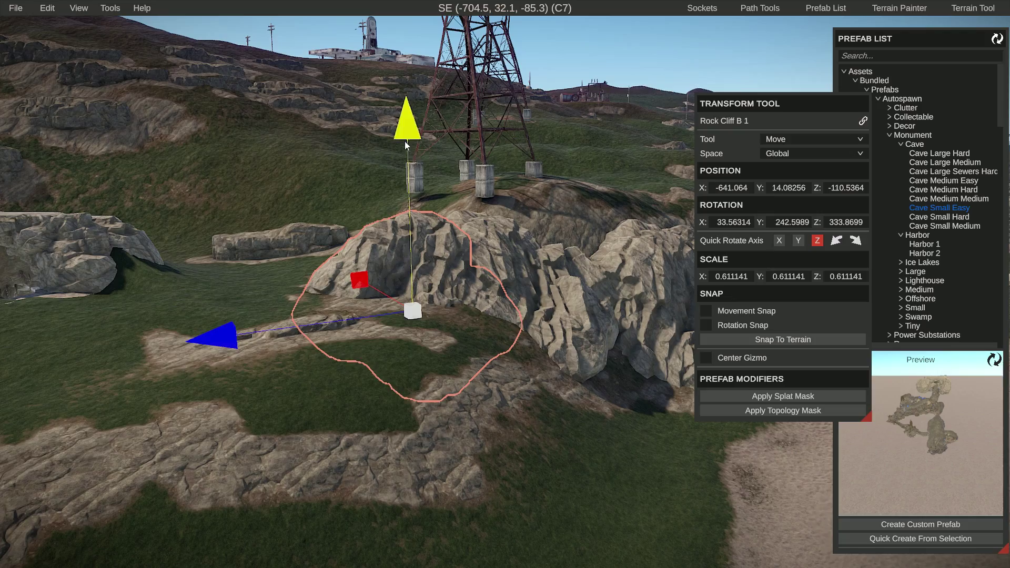
{"action": "left_click", "coordinate": [536, 282]}
{"action": "left_click_drag", "start_coordinate": [496, 134], "coordinate": [498, 144]}
Enter the cave with the camera and turn off the water display to light up its interior
{"action": "key", "text": "d"}
{"action": "right_click_drag", "start_coordinate": [498, 145], "coordinate": [568, 197]}
{"action": "key", "text": "s"}
{"action": "key", "text": "w"}
{"action": "key", "text": "a"}
{"action": "key", "text": "w"}
{"action": "key", "text": "w"}
{"action": "key", "text": "w"}
{"action": "key", "text": "w"}
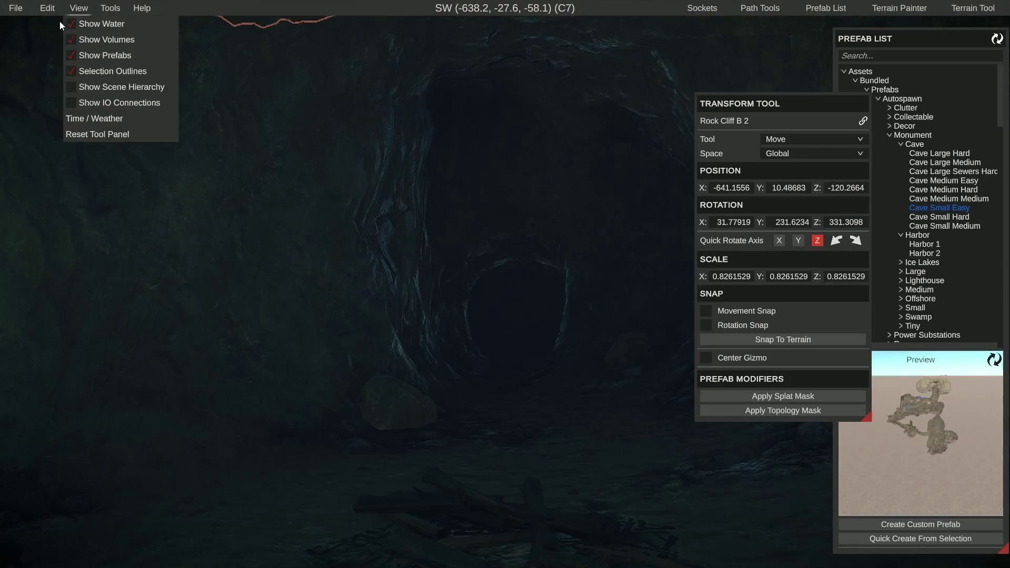
{"action": "left_click", "coordinate": [70, 22]}
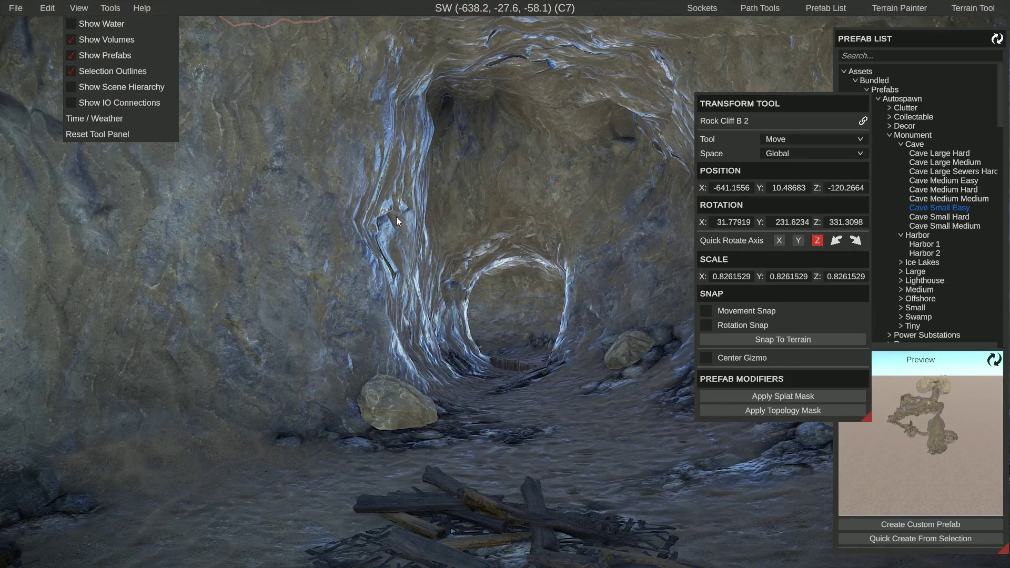
Inspect the cave's interior, return outside to its entrance and select the cave prefab
{"action": "right_click_drag", "start_coordinate": [396, 216], "coordinate": [252, 287]}
{"action": "key", "text": "s"}
{"action": "key", "text": "w"}
{"action": "key", "text": "a"}
{"action": "key", "text": "d"}
{"action": "key", "text": "s"}
{"action": "key", "text": "d"}
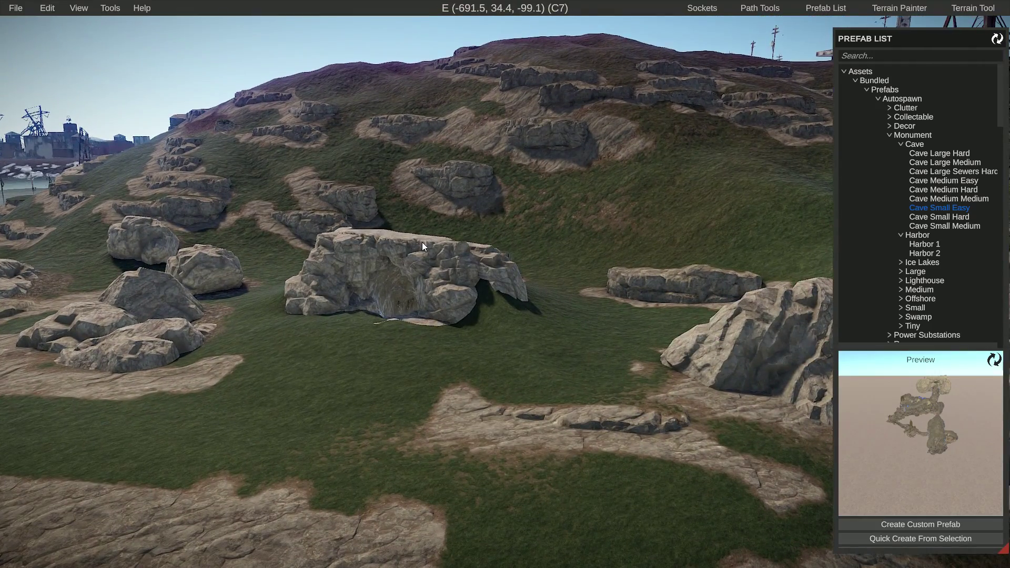
{"action": "left_click", "coordinate": [422, 244]}
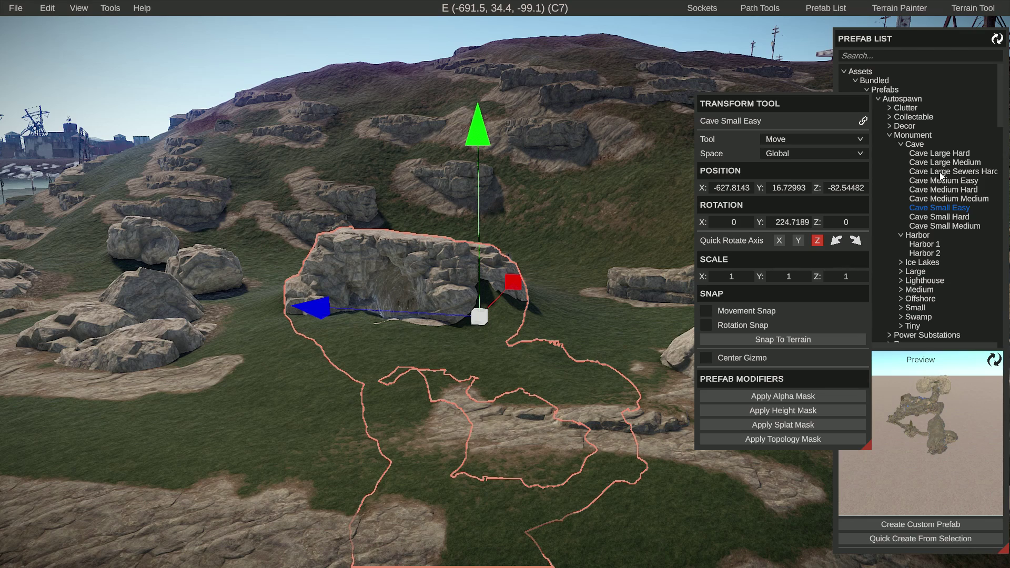
Preview the Cave Large Hard monument prefab
{"action": "left_click", "coordinate": [933, 154]}
{"action": "right_click_drag", "start_coordinate": [639, 229], "coordinate": [677, 237]}
{"action": "key", "text": "s"}
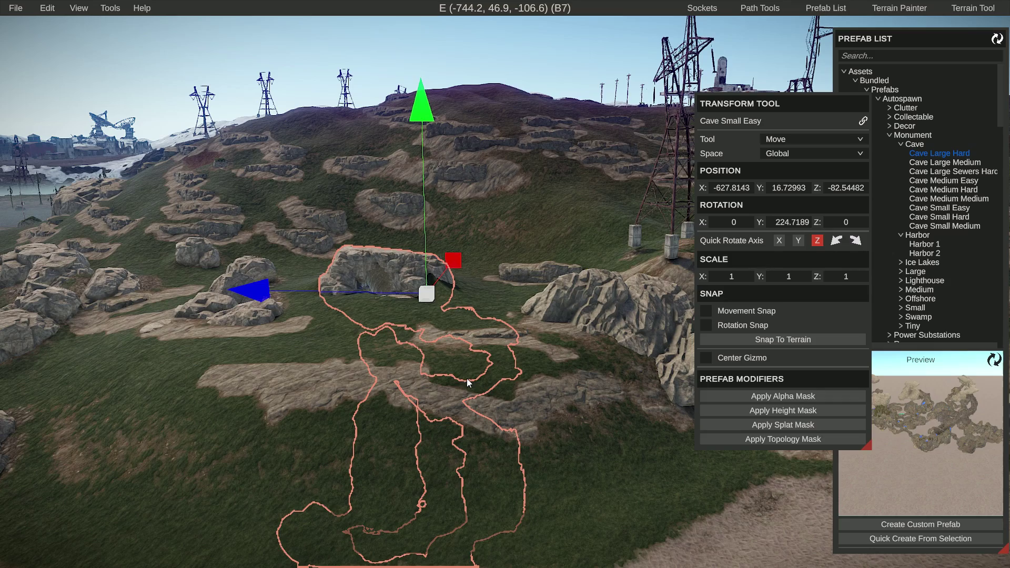
Lower Rock Med B slightly in the boulder cluster on the slope and select the separate Rock Med C nearer the shore
{"action": "key", "text": "a"}
{"action": "right_click_drag", "start_coordinate": [528, 462], "coordinate": [406, 324]}
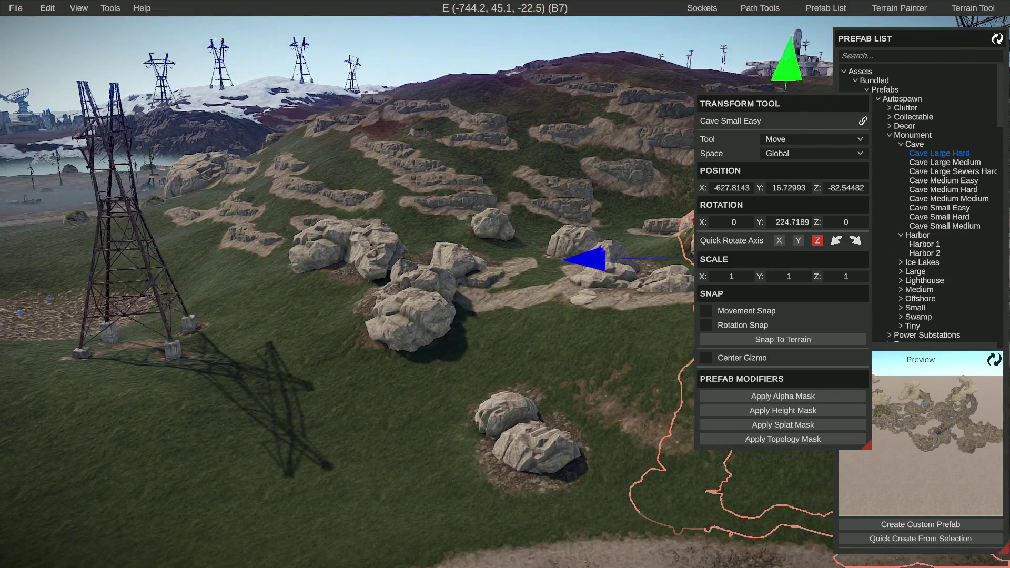
{"action": "key", "text": "w"}
{"action": "left_click", "coordinate": [405, 324]}
{"action": "left_click_drag", "start_coordinate": [409, 160], "coordinate": [409, 170]}
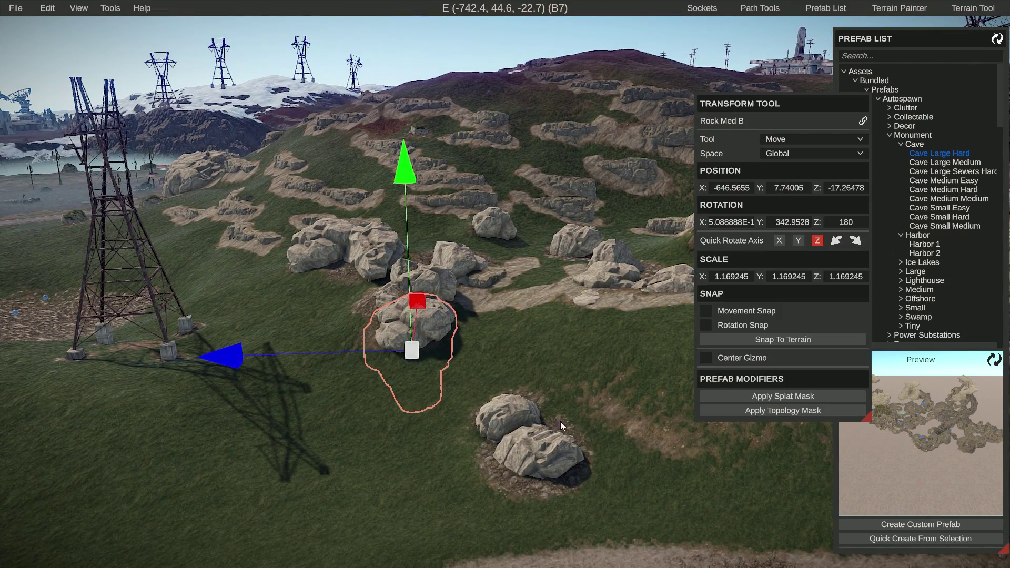
{"action": "left_click", "coordinate": [552, 446]}
{"action": "right_click_drag", "start_coordinate": [572, 367], "coordinate": [506, 289]}
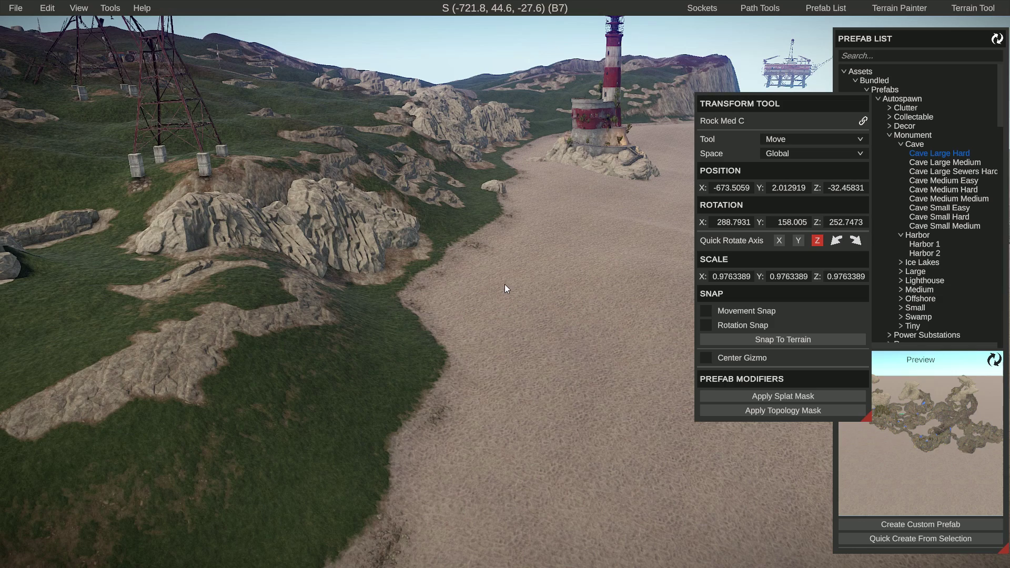
Turn the water display back on and place a Cave Medium Easy monument on the sandy shore
{"action": "left_click", "coordinate": [950, 208]}
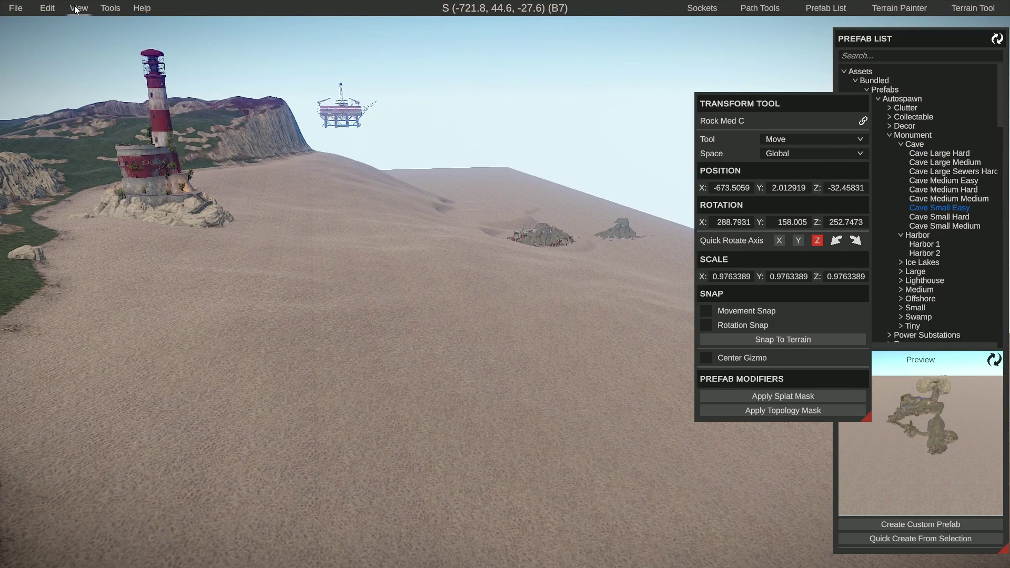
{"action": "left_click", "coordinate": [76, 9]}
{"action": "left_click", "coordinate": [100, 23]}
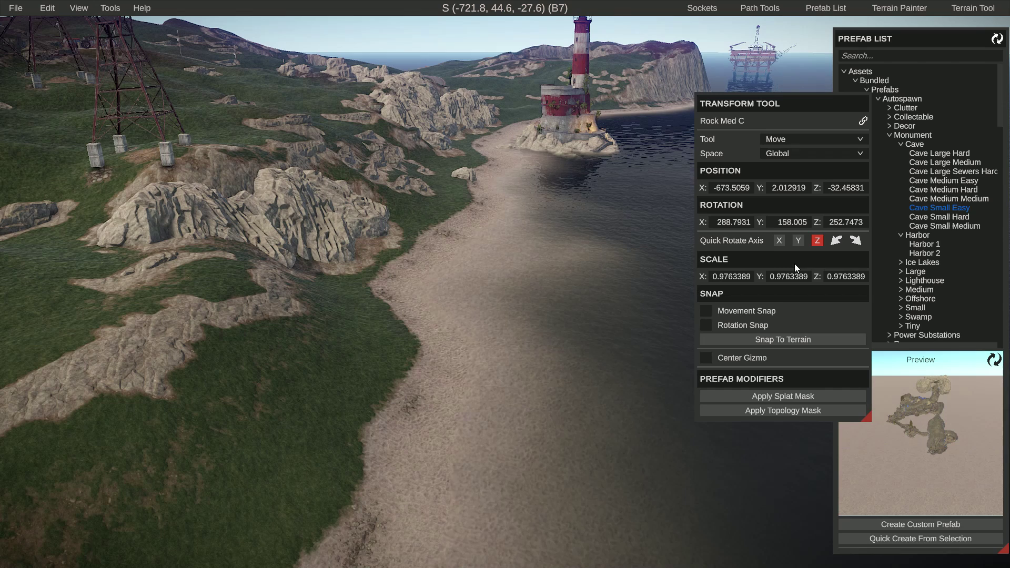
{"action": "left_click", "coordinate": [940, 181]}
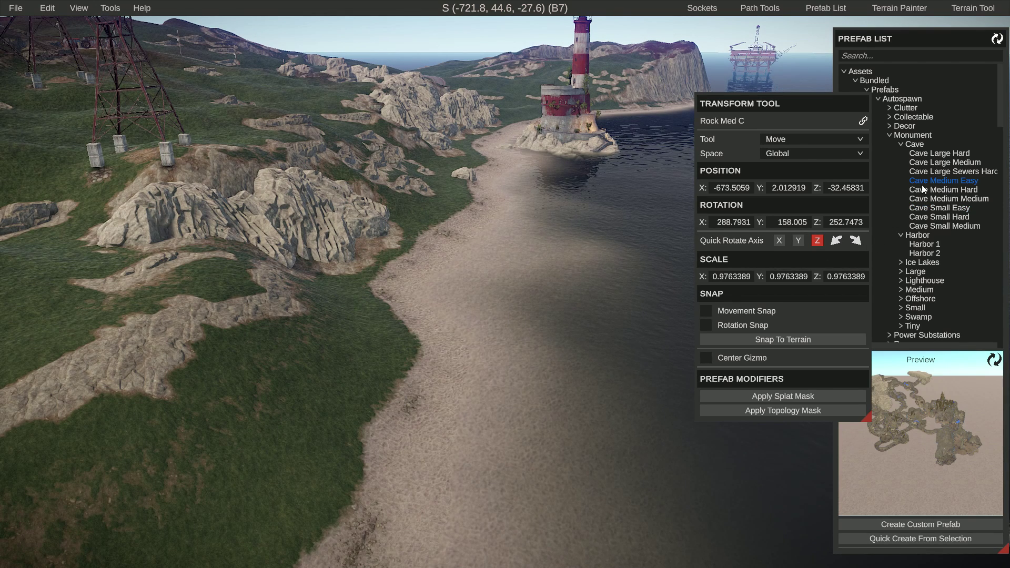
{"action": "left_click", "coordinate": [526, 298]}
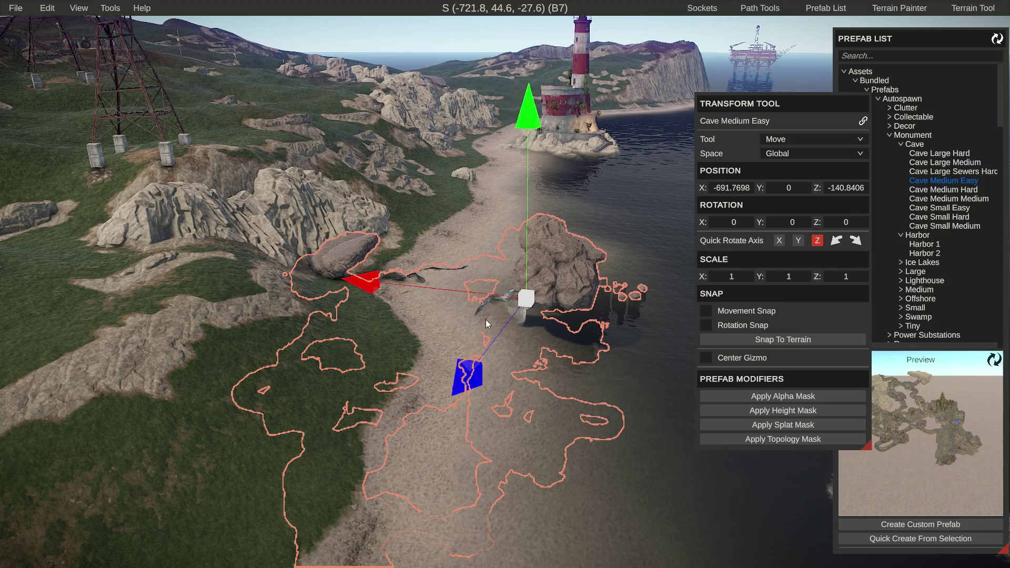
Rotate Cave Medium Easy to about 252.8 degrees around Y and raise it to a Y position of about 13.98
{"action": "key", "text": "e"}
{"action": "left_click_drag", "start_coordinate": [522, 374], "coordinate": [876, 294]}
{"action": "key", "text": "w"}
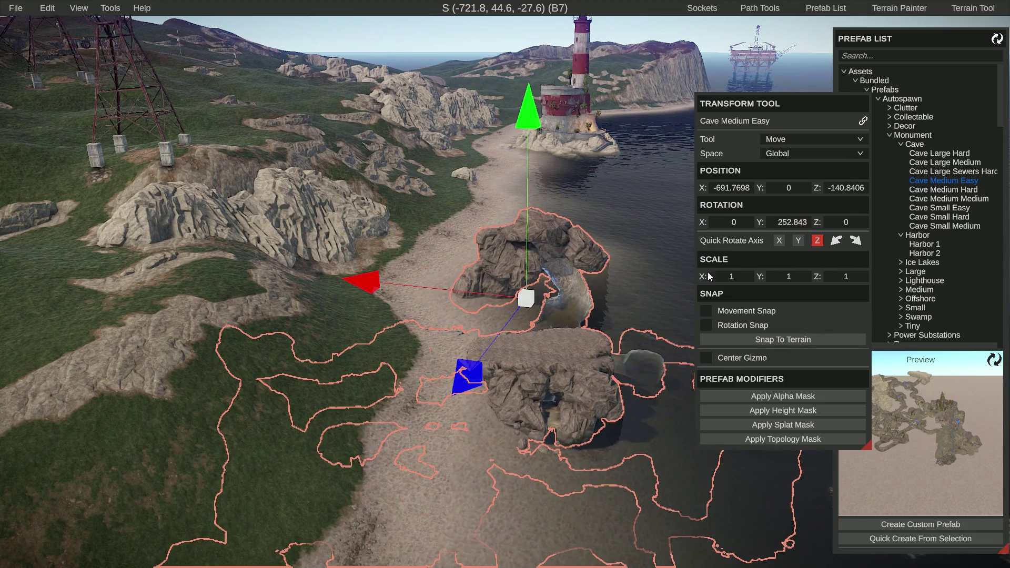
{"action": "left_click_drag", "start_coordinate": [536, 108], "coordinate": [543, 37]}
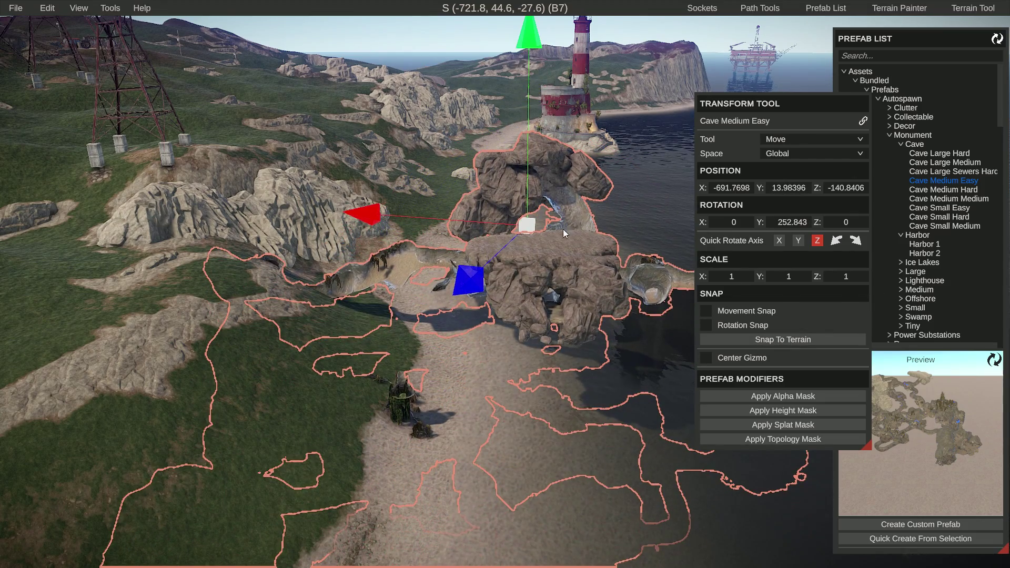
Apply the height mask of Cave Medium Easy and inspect the reshaped terrain around its entrances
{"action": "left_click", "coordinate": [784, 411]}
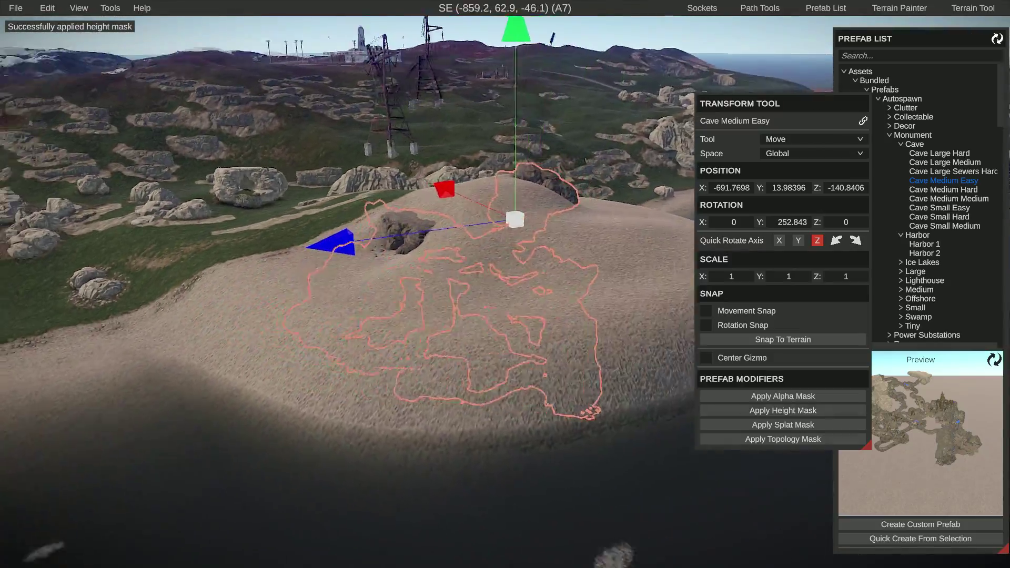
{"action": "key", "text": "w"}
{"action": "key", "text": "d"}
{"action": "right_click_drag", "start_coordinate": [505, 284], "coordinate": [478, 280]}
{"action": "key", "text": "a"}
{"action": "key", "text": "s"}
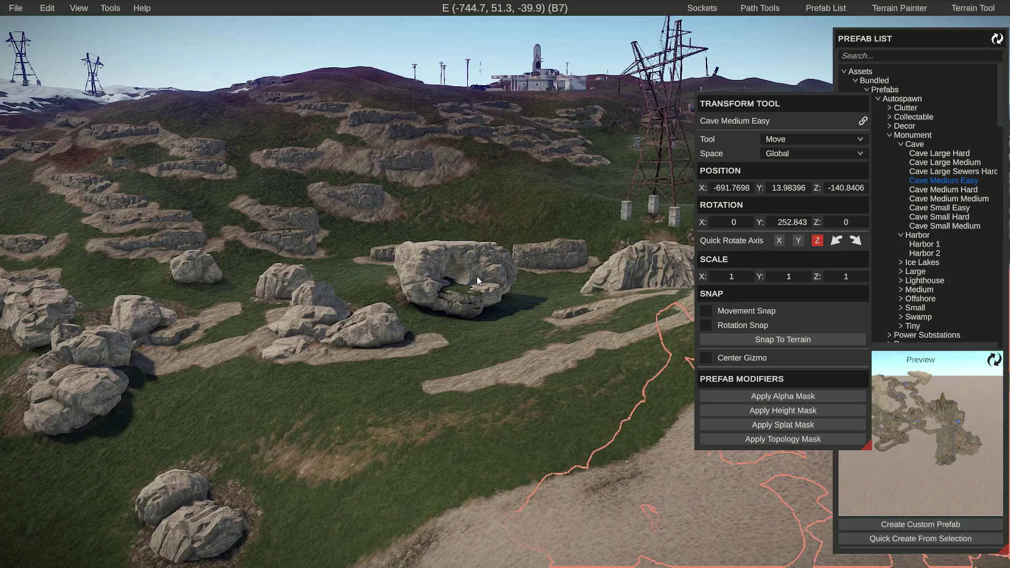
{"action": "key", "text": "a"}
{"action": "right_click_drag", "start_coordinate": [497, 322], "coordinate": [602, 337]}
{"action": "key", "text": "w"}
{"action": "right_click_drag", "start_coordinate": [805, 358], "coordinate": [763, 376]}
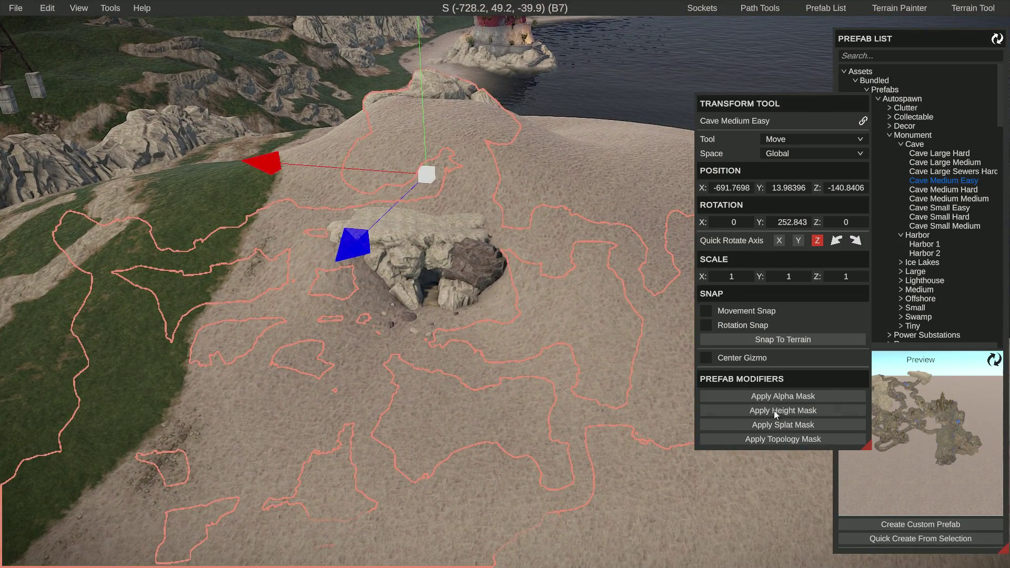
Apply the splat, alpha and topology masks of Cave Medium Easy
{"action": "left_click", "coordinate": [784, 425]}
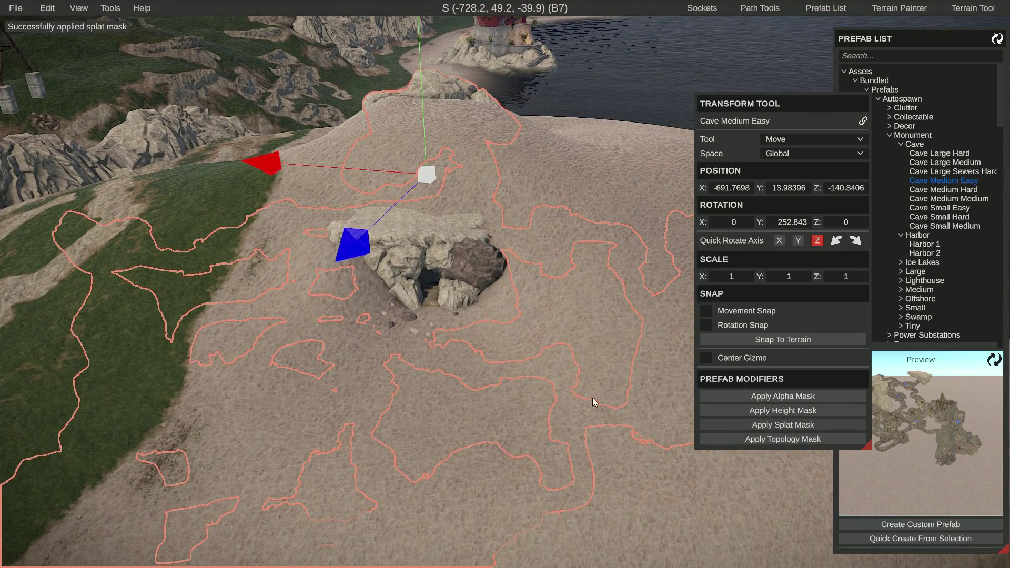
{"action": "left_click", "coordinate": [783, 398]}
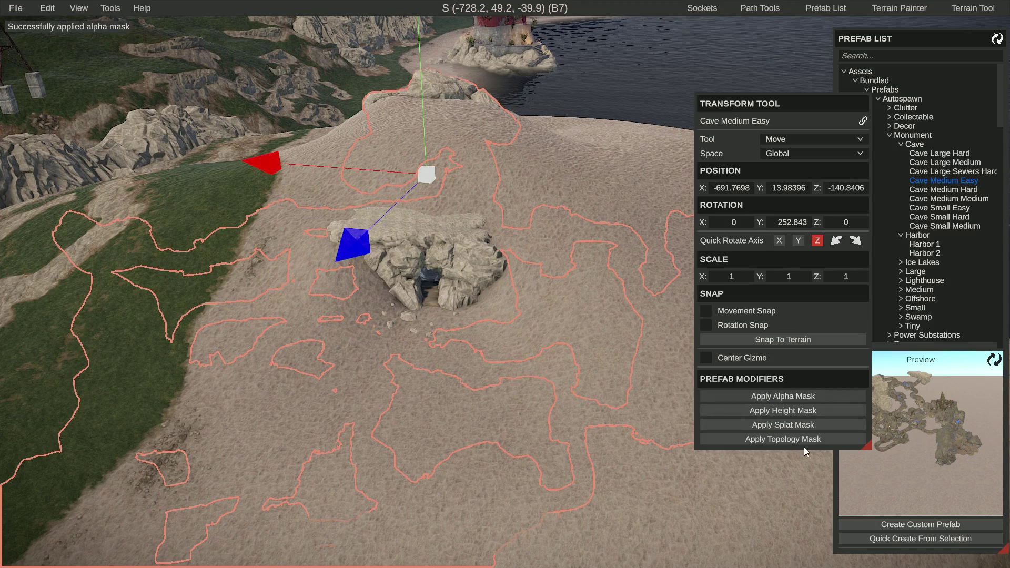
{"action": "key", "text": "s"}
{"action": "mouse_move", "coordinate": [256, 372]}
{"action": "right_mouse_down"}
{"action": "mouse_move", "coordinate": [226, 375]}
{"action": "mouse_move", "coordinate": [286, 371]}
{"action": "mouse_move", "coordinate": [256, 375]}
{"action": "right_mouse_up"}
{"action": "key", "text": "d"}
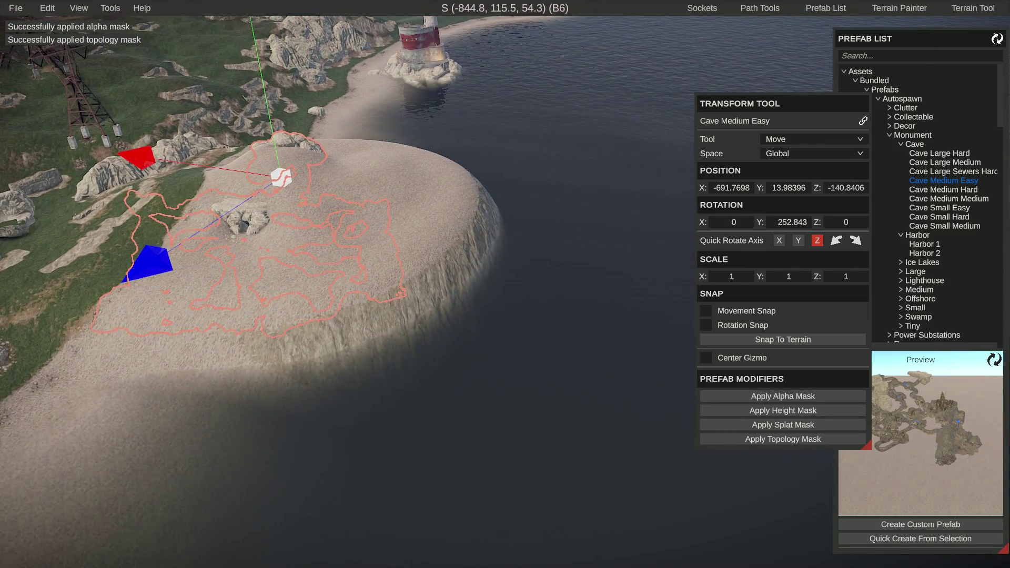
Close the prefab list and set up the Terrain Tool's Smooth brush with size 69 and opacity 100
{"action": "left_click", "coordinate": [834, 8]}
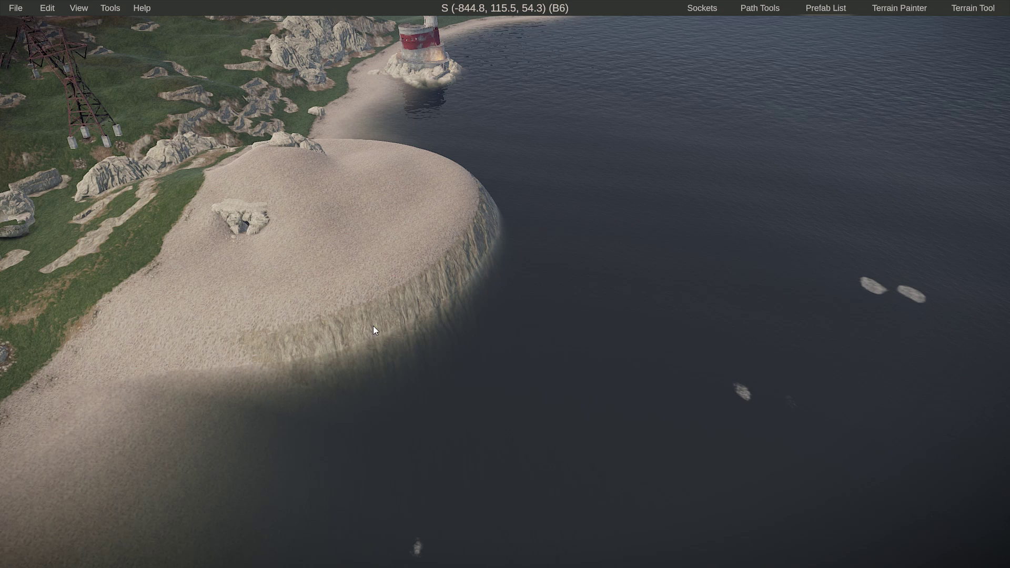
{"action": "left_click", "coordinate": [972, 8]}
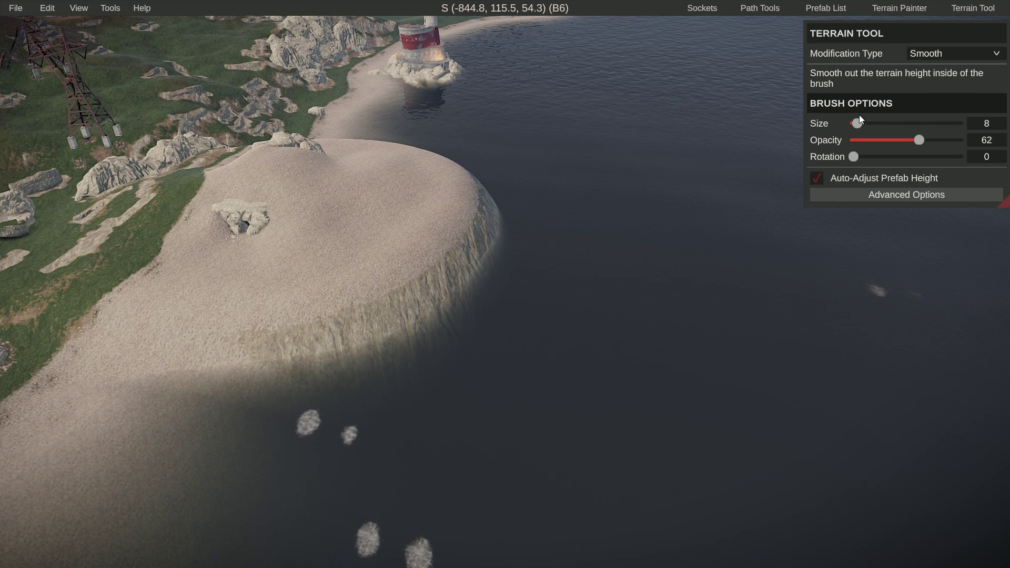
{"action": "left_click_drag", "start_coordinate": [884, 124], "coordinate": [962, 140]}
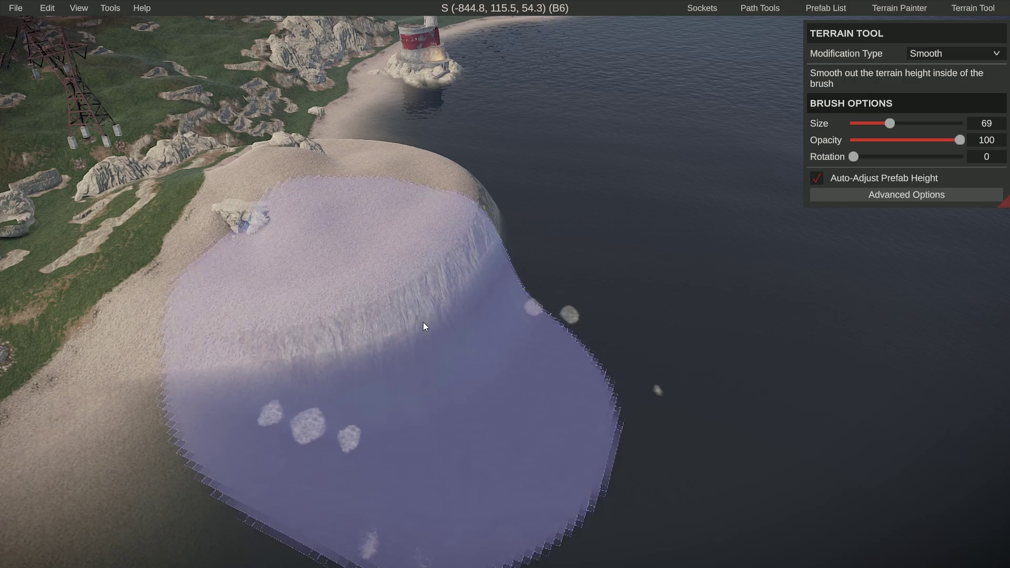
Examine the steep slopes around the cave's sandy headland with the Smooth brush held over them
{"action": "key", "text": "d"}
{"action": "mouse_move", "coordinate": [503, 248]}
{"action": "right_mouse_down"}
{"action": "mouse_move", "coordinate": [482, 276]}
{"action": "mouse_move", "coordinate": [347, 279]}
{"action": "right_mouse_up"}
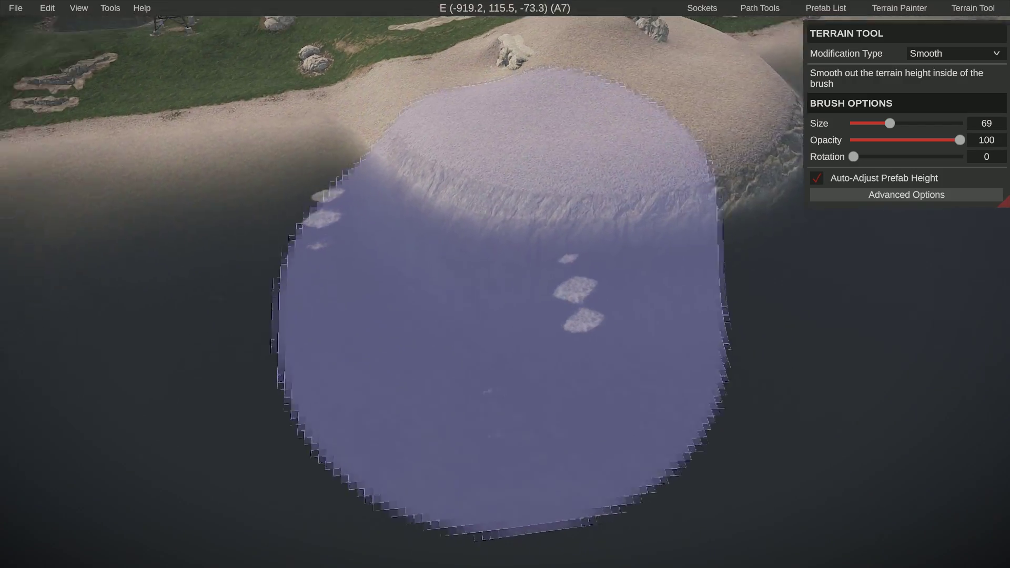
{"action": "key", "text": "d"}
{"action": "right_click_drag", "start_coordinate": [505, 284], "coordinate": [496, 278]}
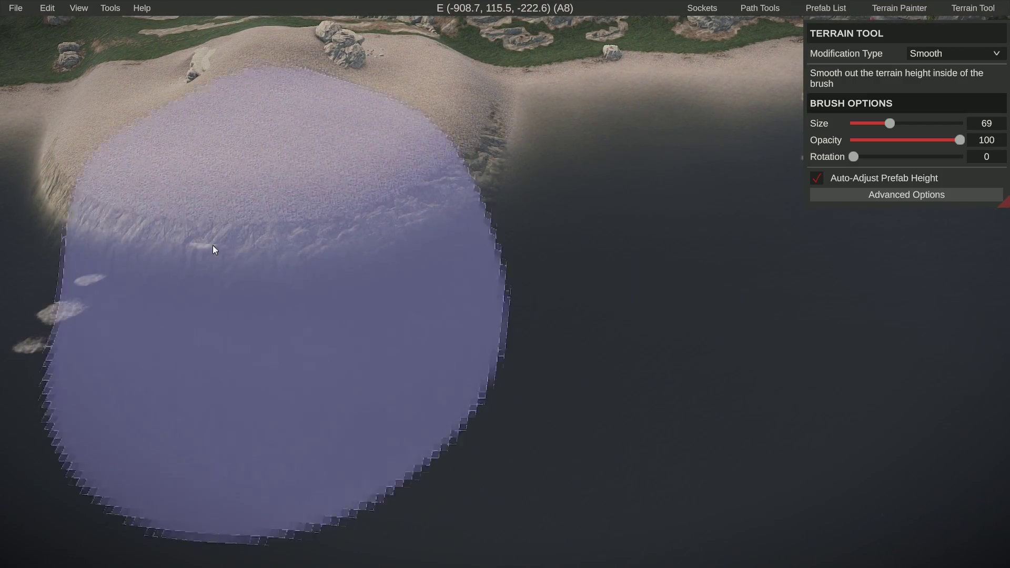
{"action": "key", "text": "a"}
{"action": "mouse_move", "coordinate": [452, 242]}
{"action": "right_mouse_down"}
{"action": "mouse_move", "coordinate": [494, 326]}
{"action": "mouse_move", "coordinate": [536, 285]}
{"action": "mouse_move", "coordinate": [595, 279]}
{"action": "right_mouse_up"}
{"action": "key", "text": "w"}
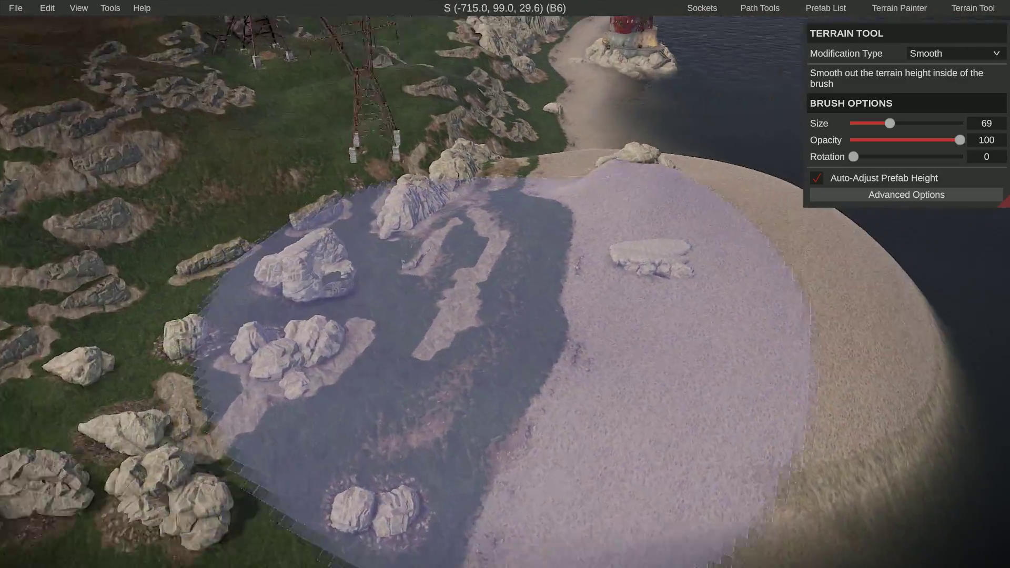
{"action": "mouse_move", "coordinate": [505, 284]}
{"action": "right_mouse_down"}
{"action": "mouse_move", "coordinate": [584, 282]}
{"action": "mouse_move", "coordinate": [368, 281]}
{"action": "mouse_move", "coordinate": [226, 261]}
{"action": "mouse_move", "coordinate": [100, 269]}
{"action": "mouse_move", "coordinate": [514, 287]}
{"action": "right_mouse_up"}
{"action": "key", "text": "d"}
{"action": "key", "text": "w"}
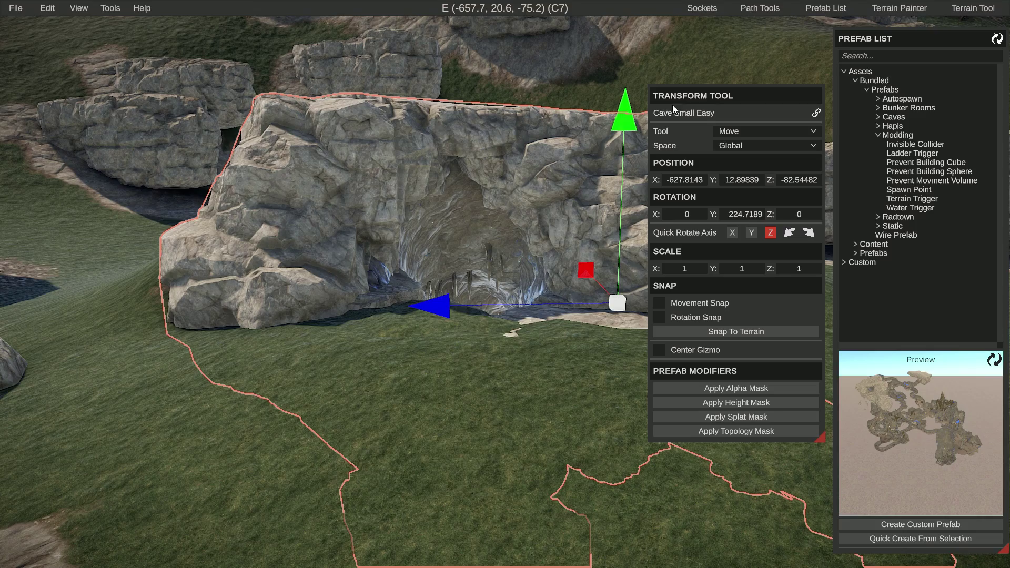